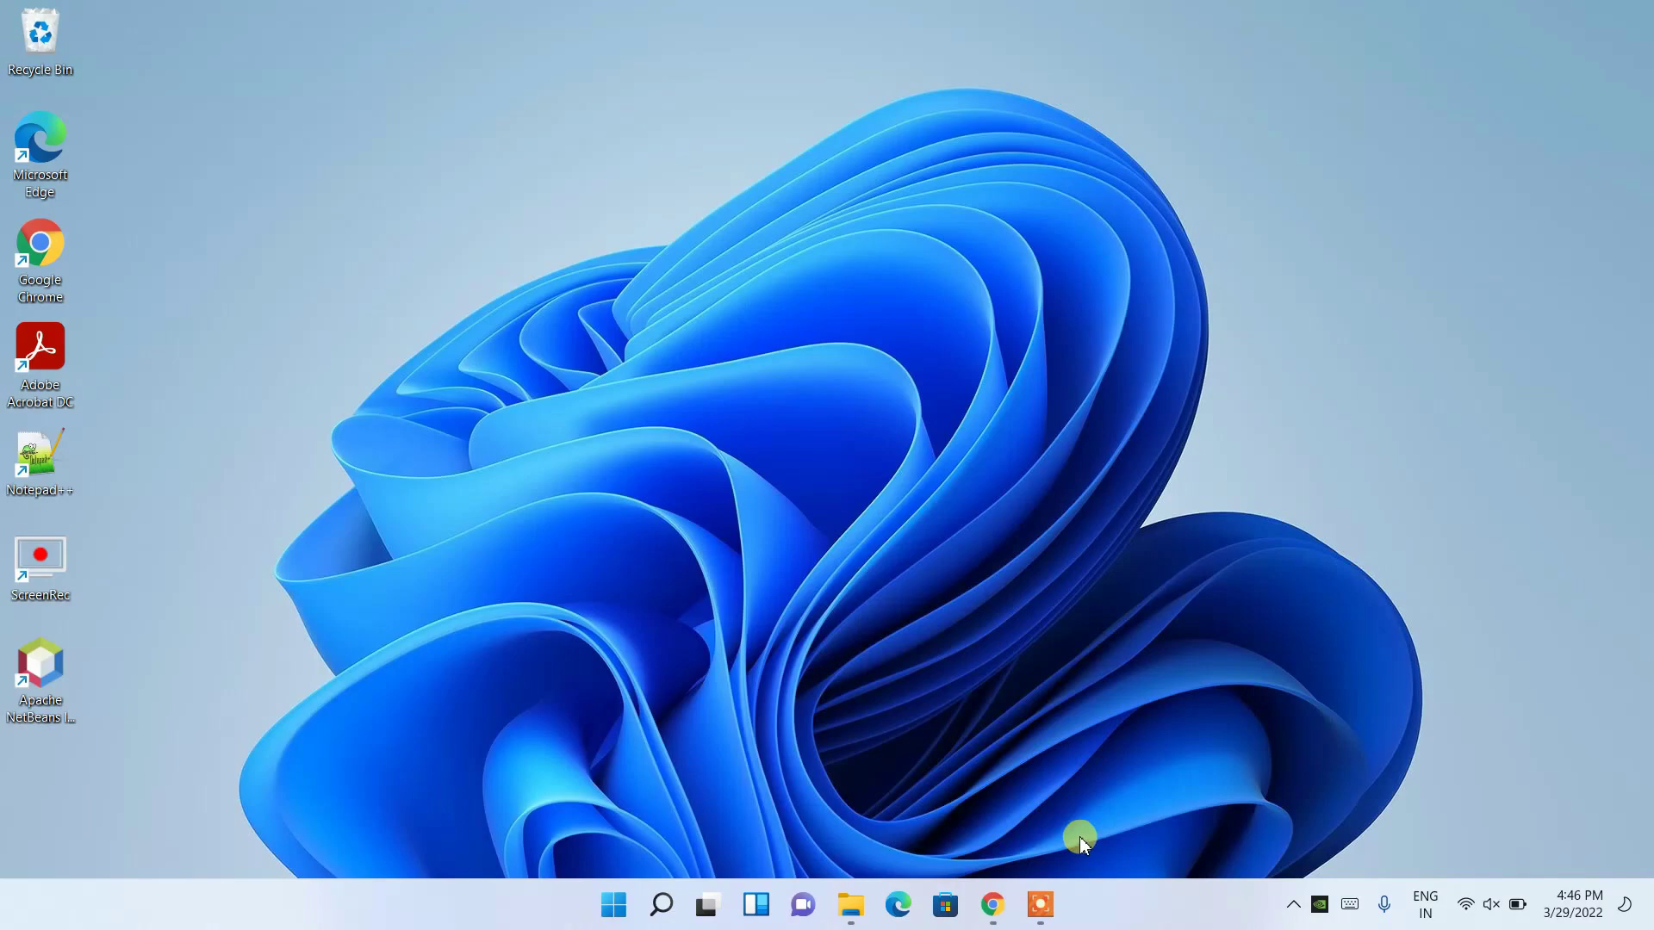
Search Google for 'python download' from the Chrome address bar
click(993, 905)
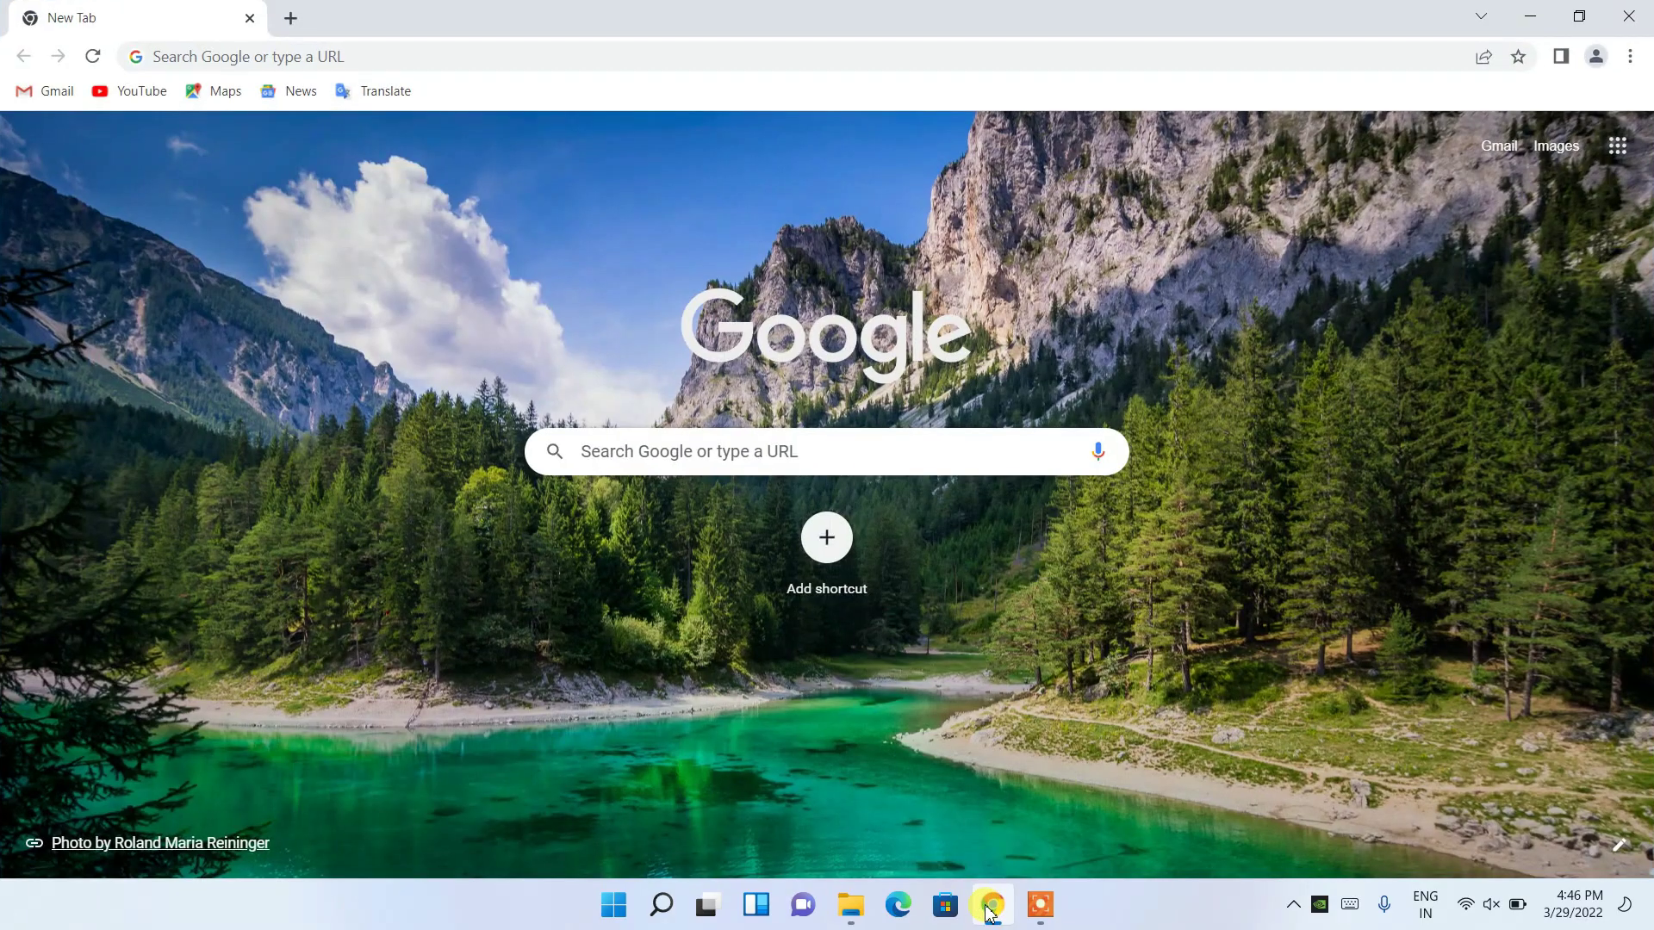
click(798, 52)
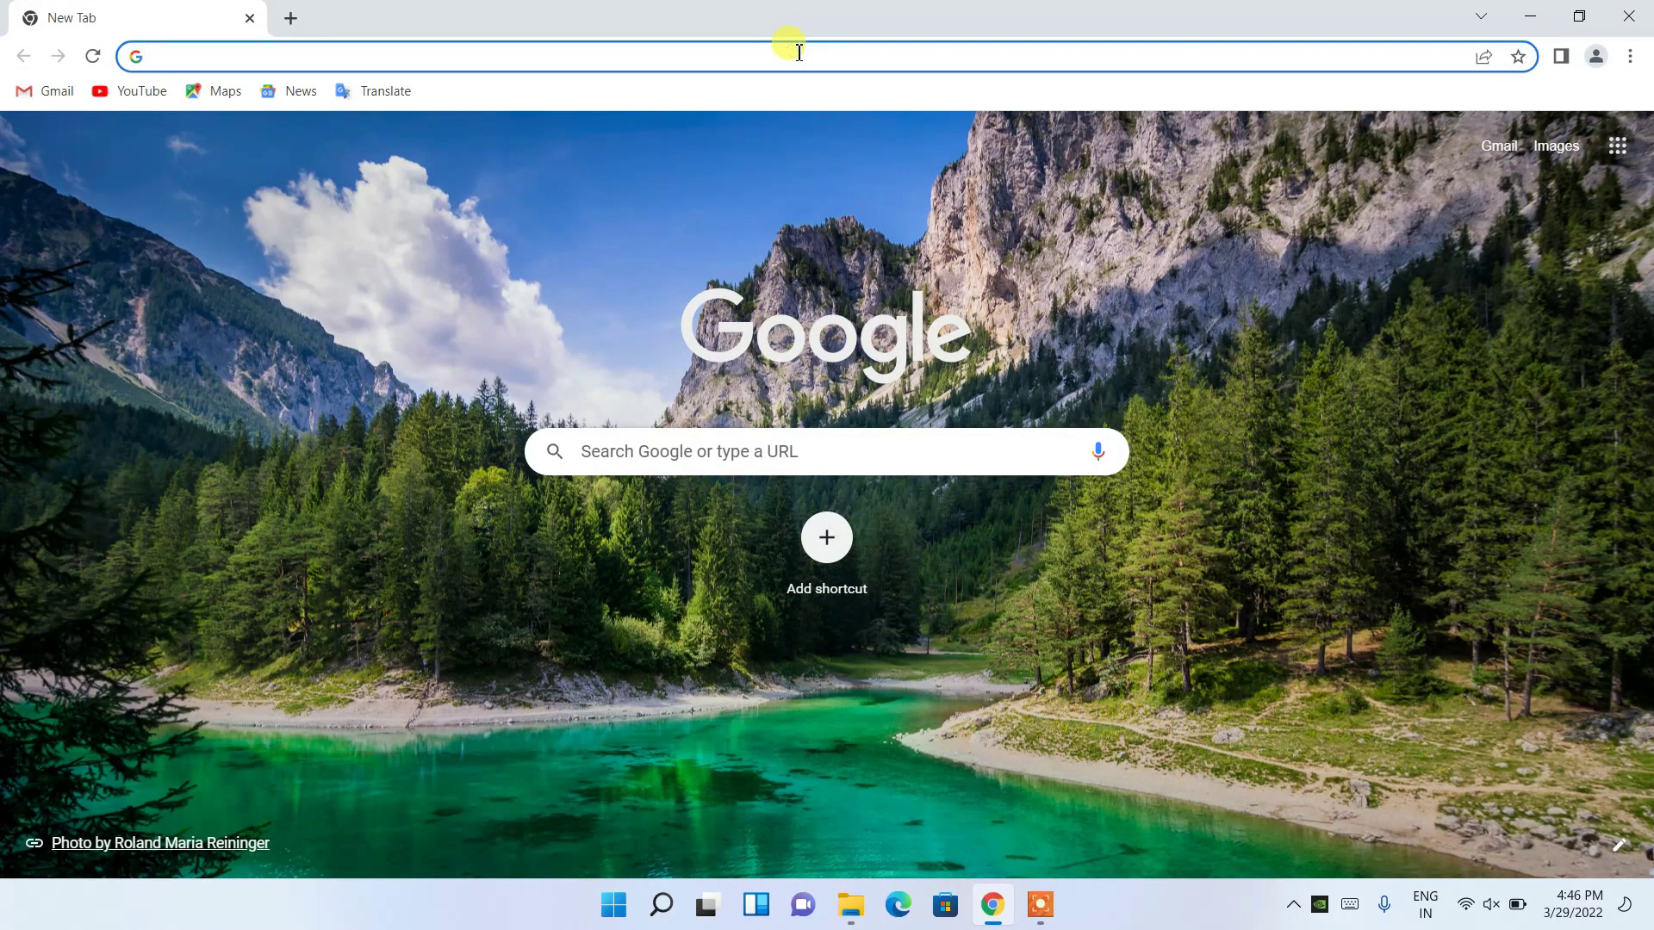
text(python)
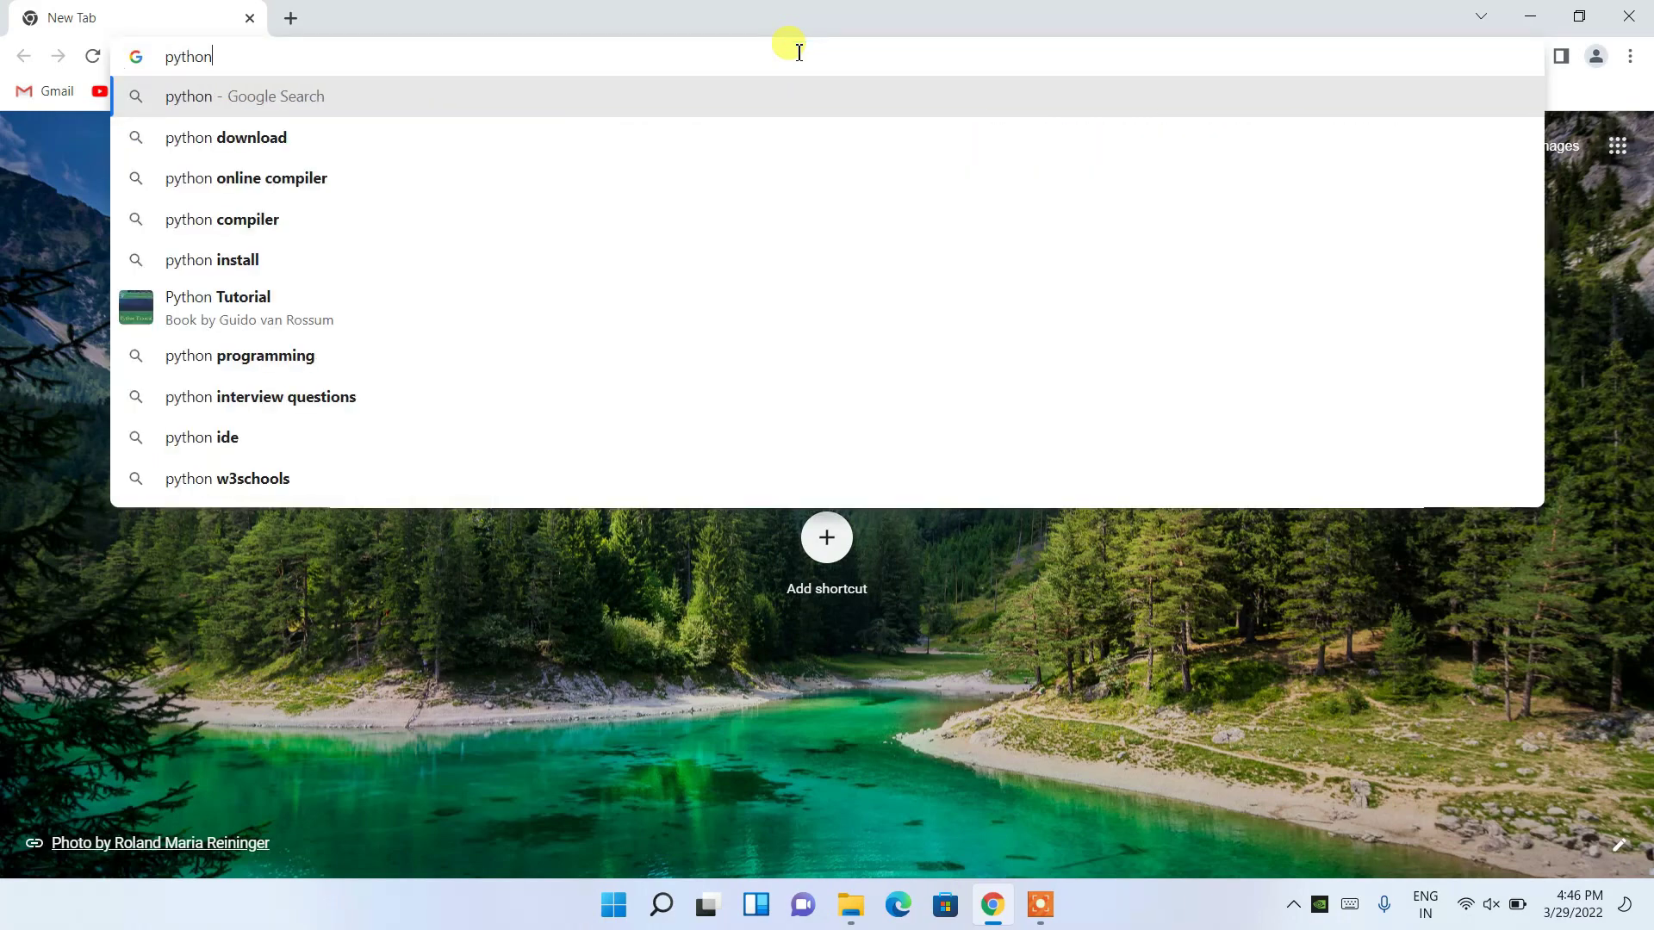
key(Down)
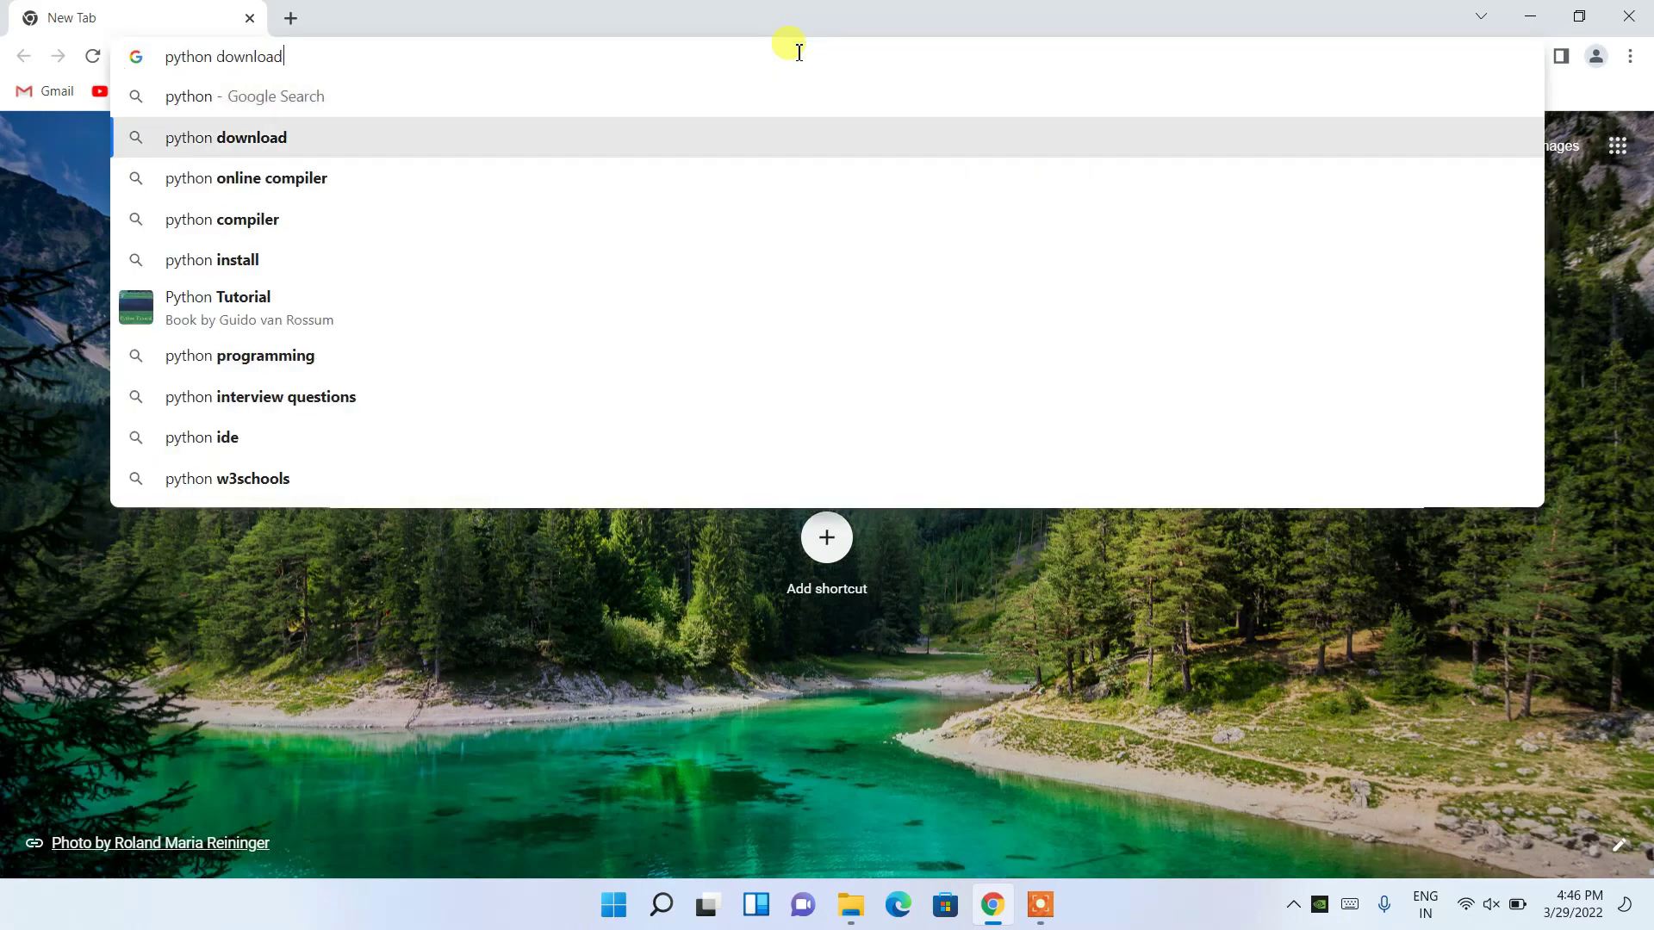
key(Return)
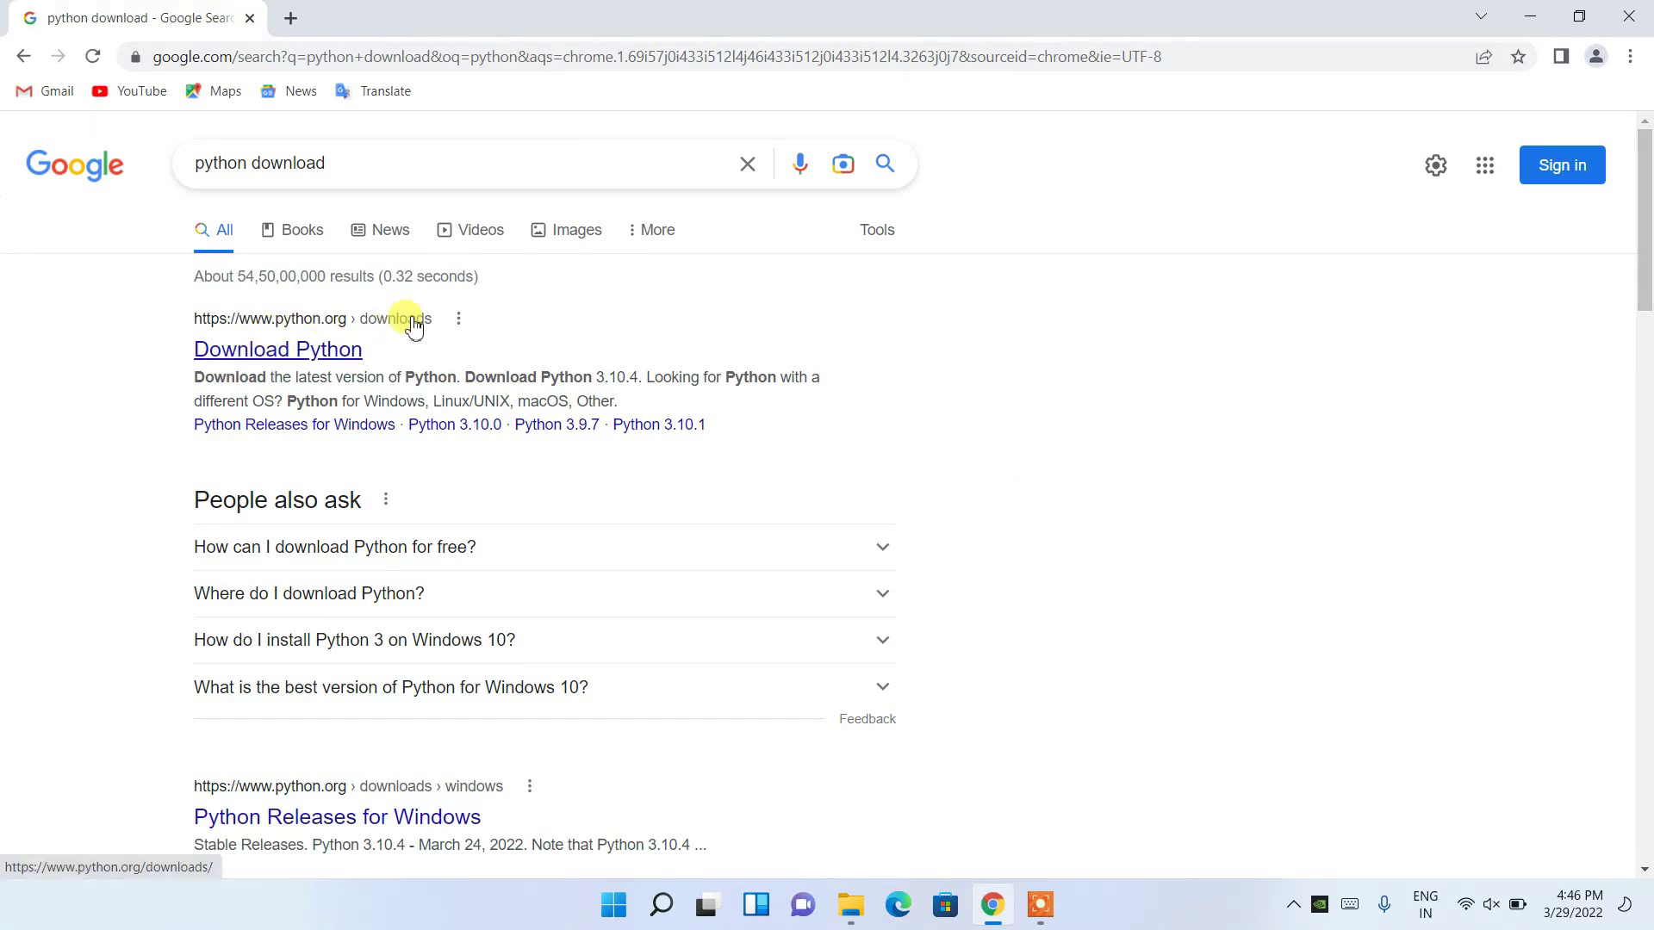
Download the 27.2 MB Python 3.10.4 Windows installer from python.org, then minimize Chrome
click(240, 355)
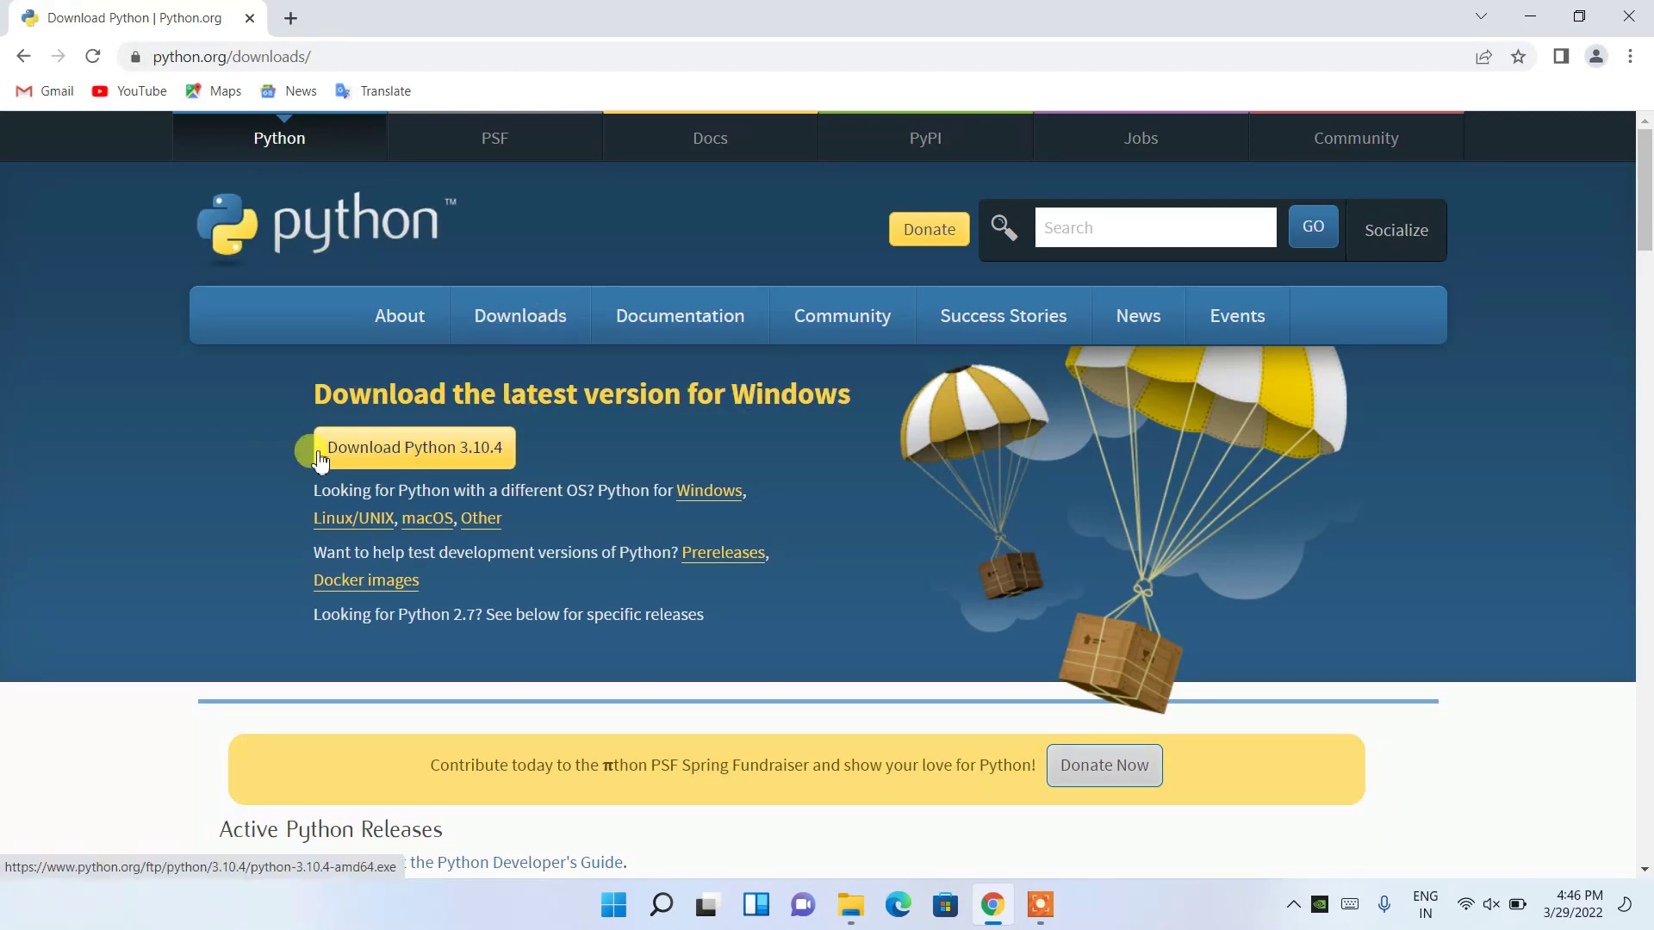
click(496, 455)
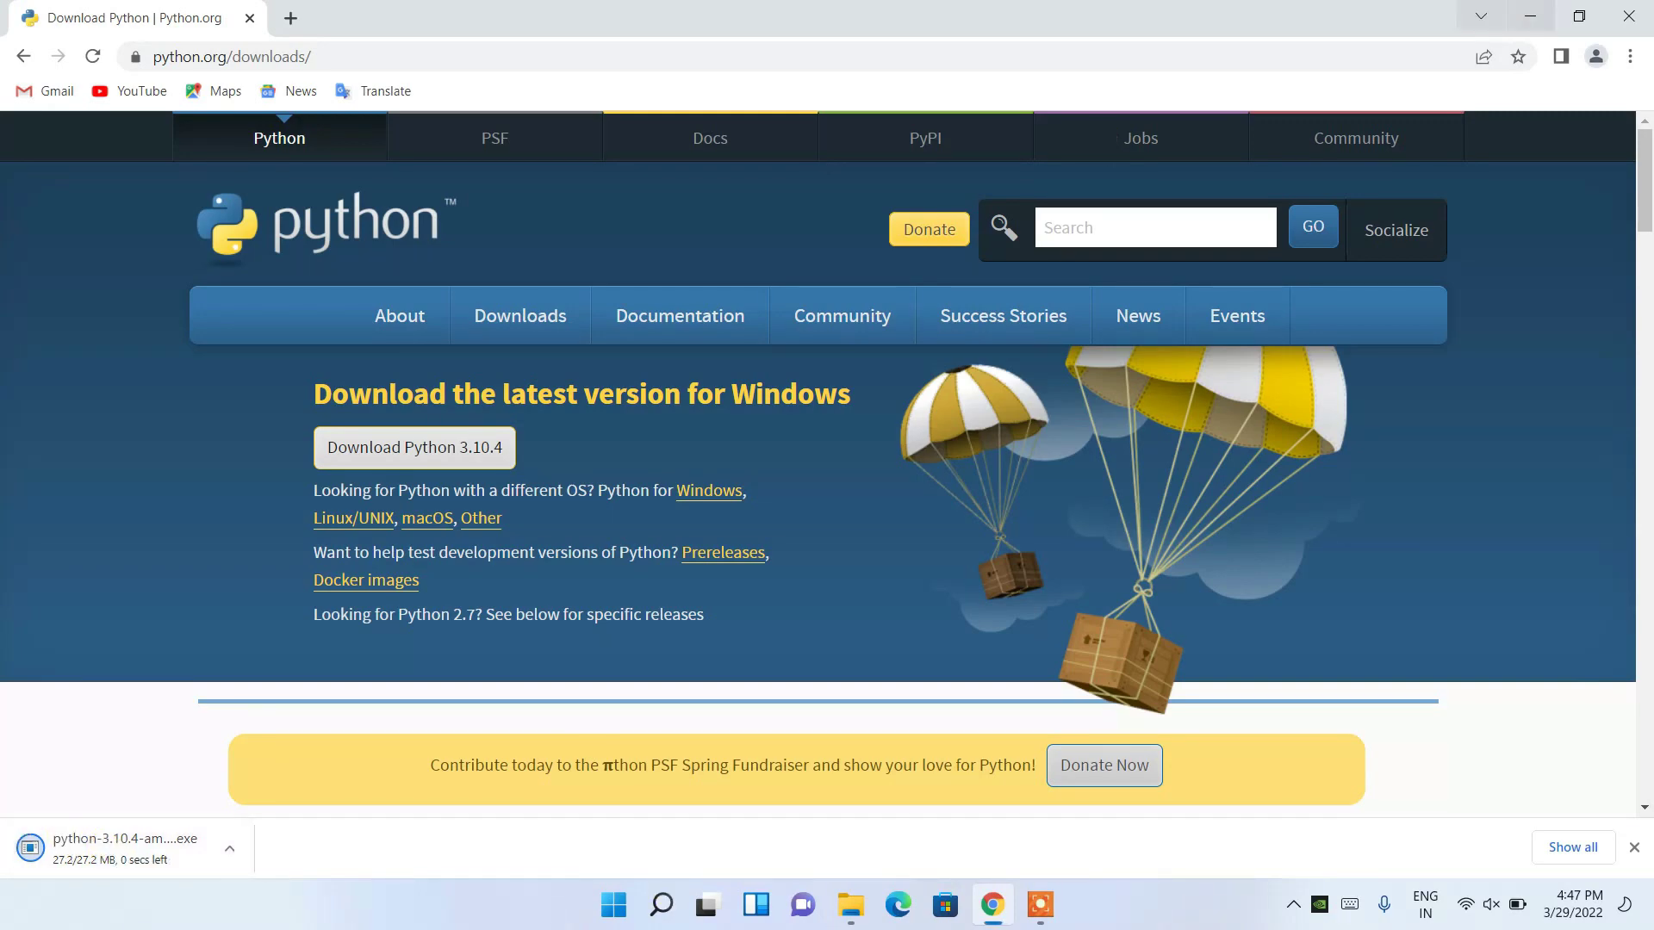
click(1530, 15)
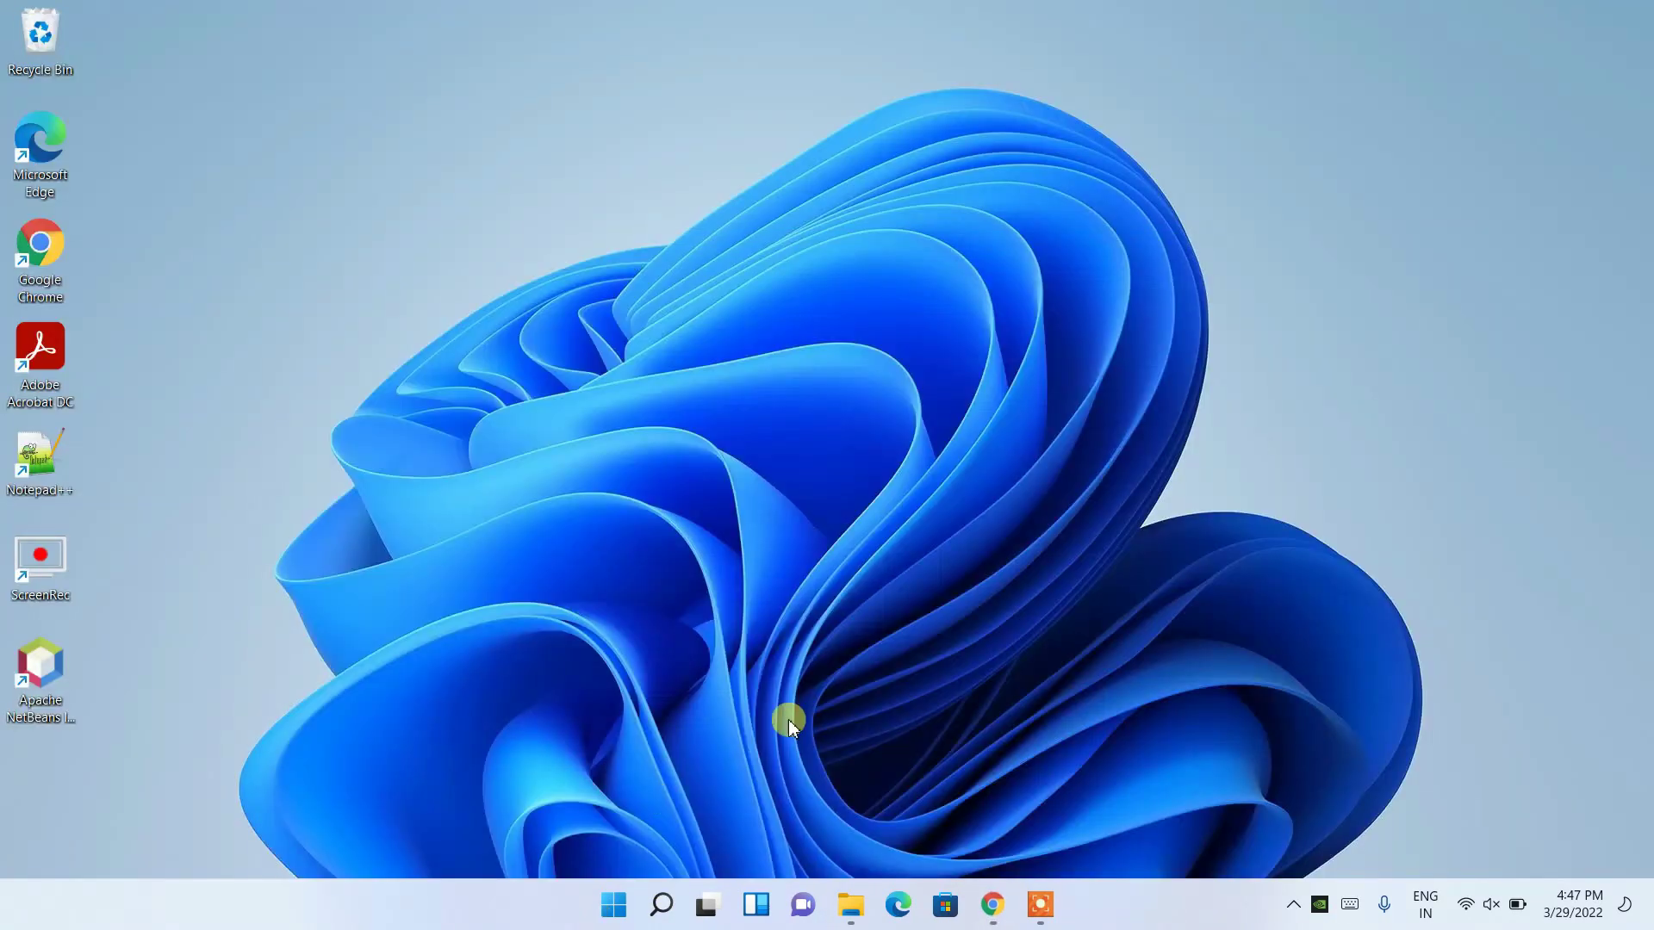
Run python-3.10.4-amd64.exe from the Downloads\Software folder in File Explorer
click(850, 905)
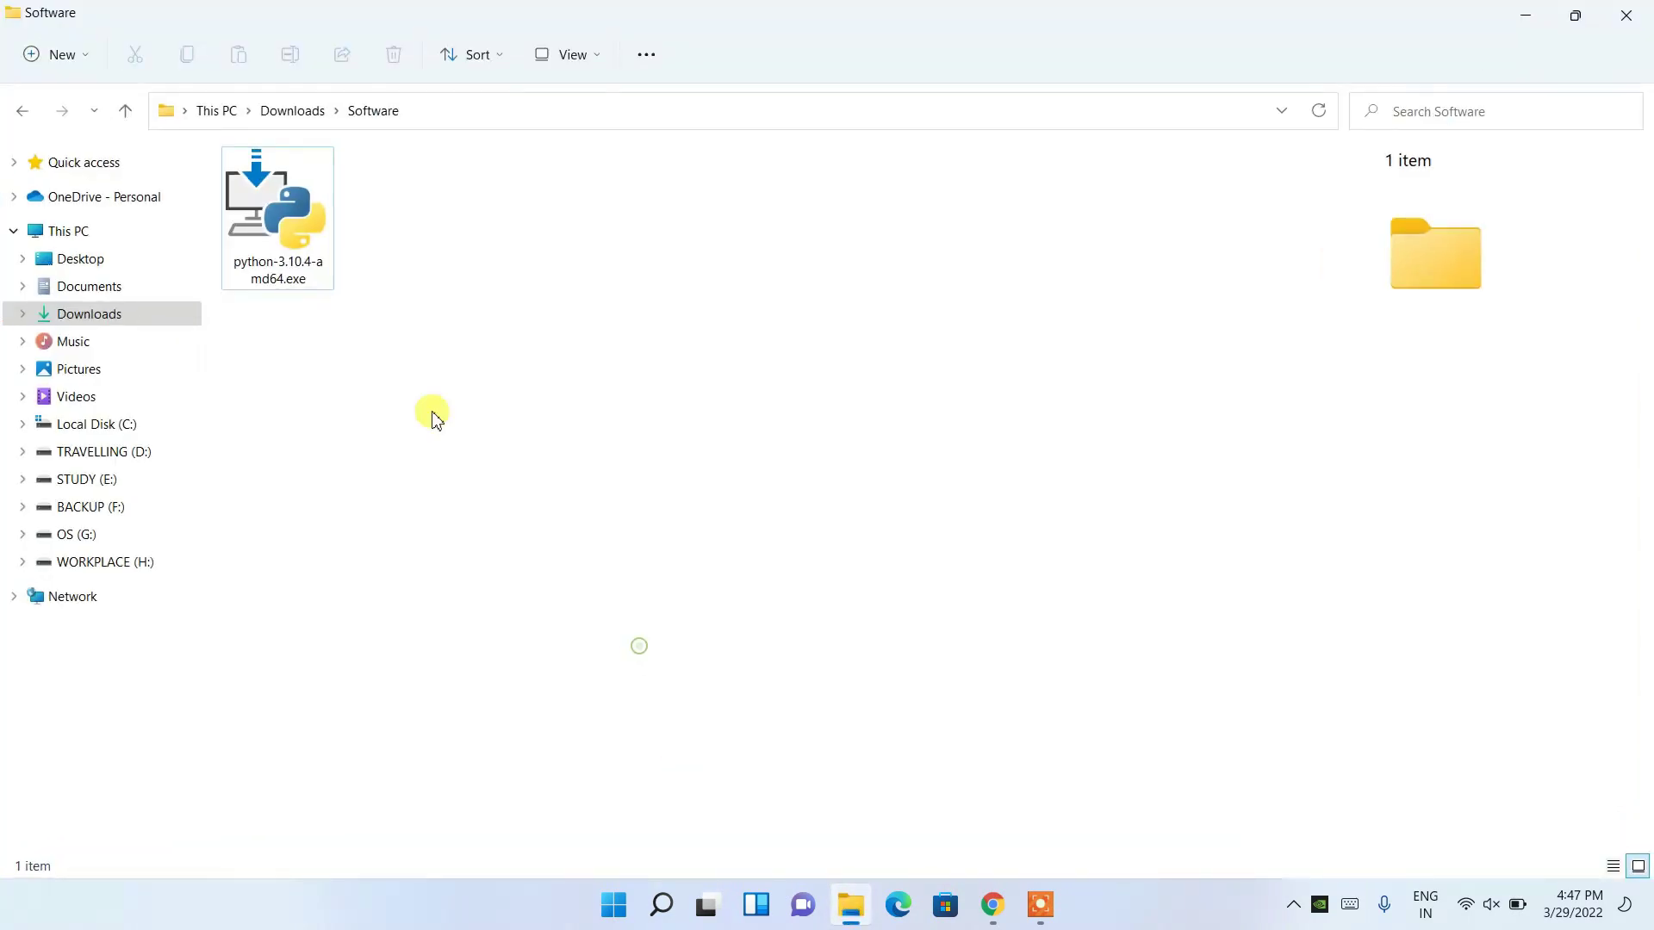
click(323, 219)
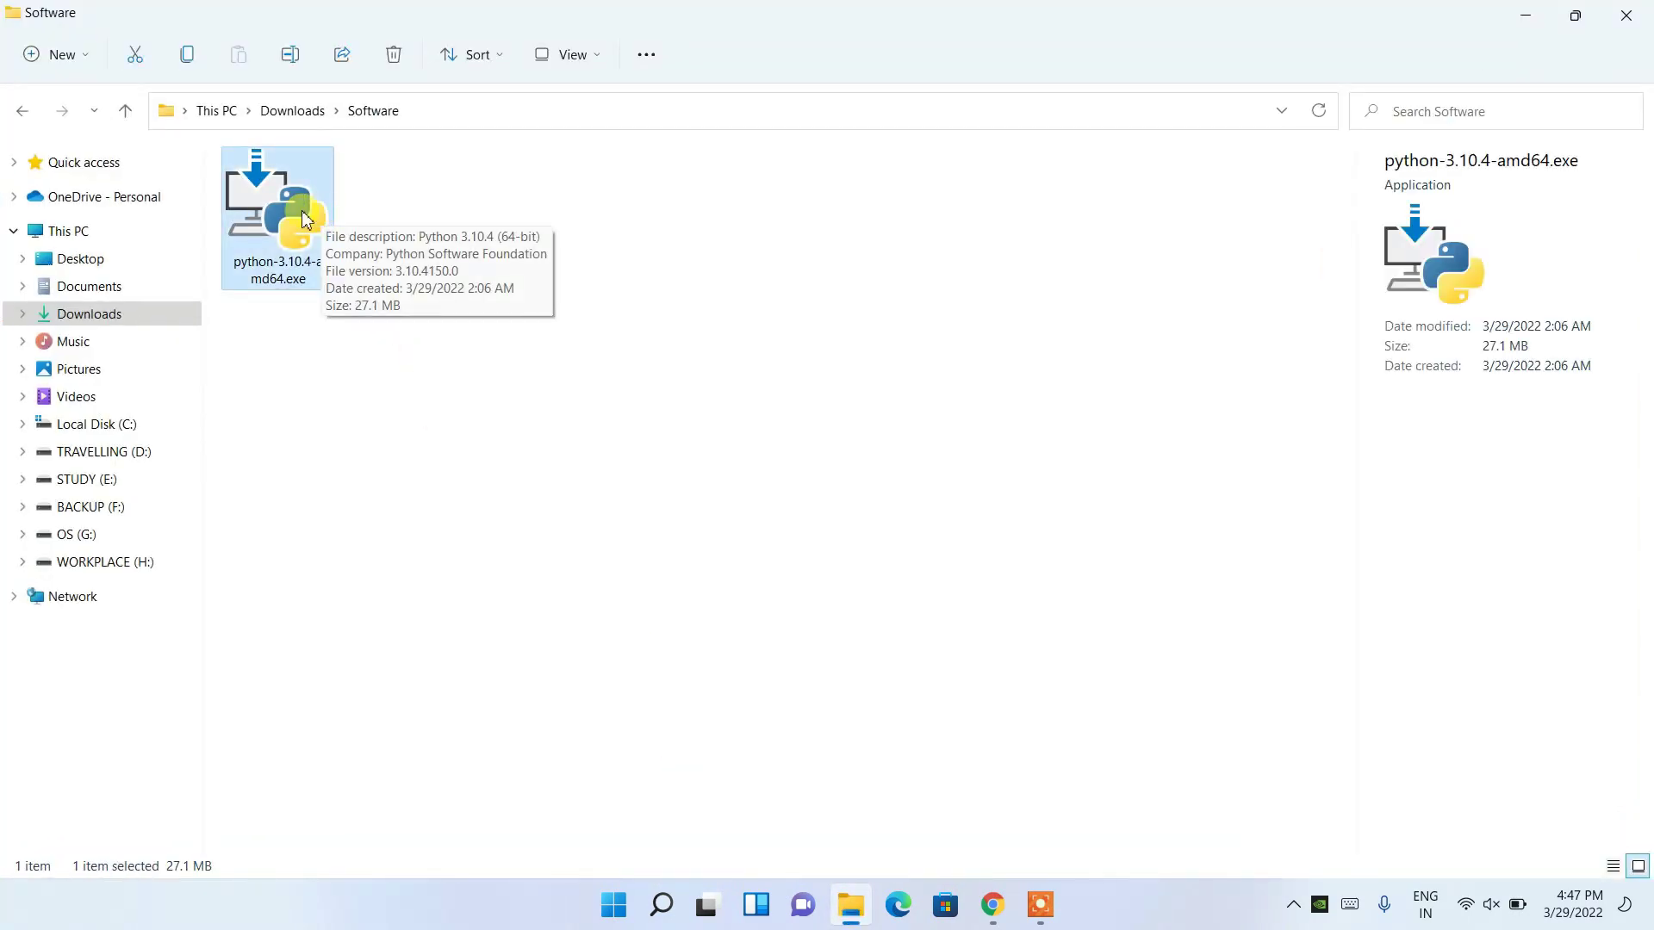
double_click(303, 219)
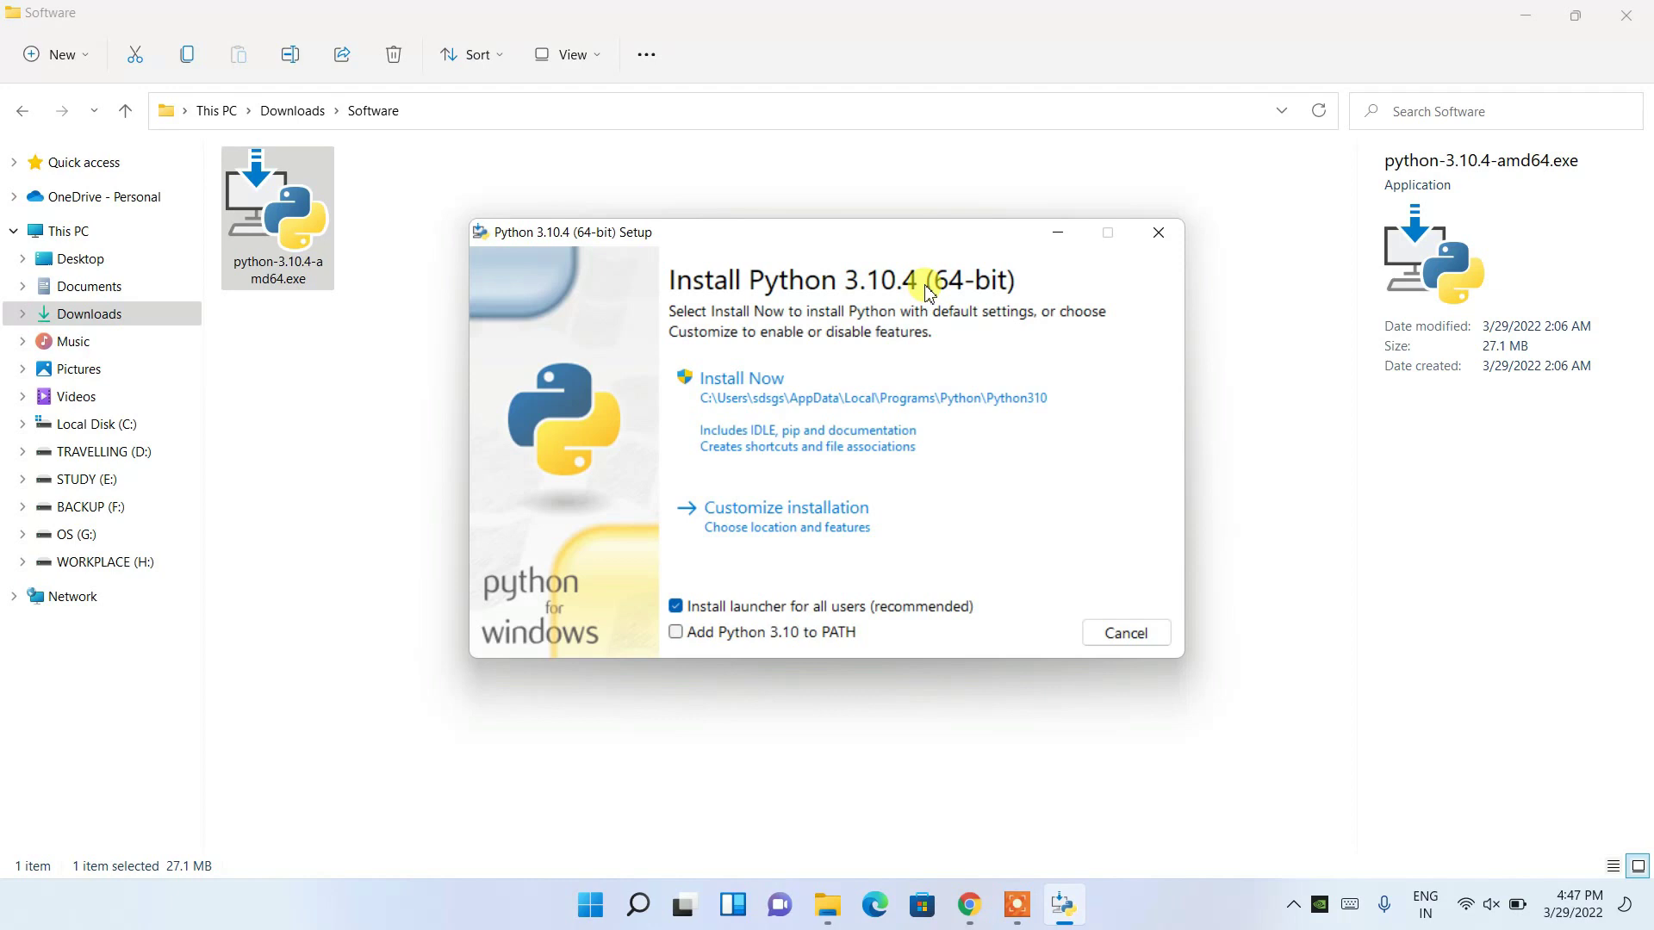
Enable 'Add Python 3.10 to PATH', choose Customize installation, and keep all optional features
click(1524, 17)
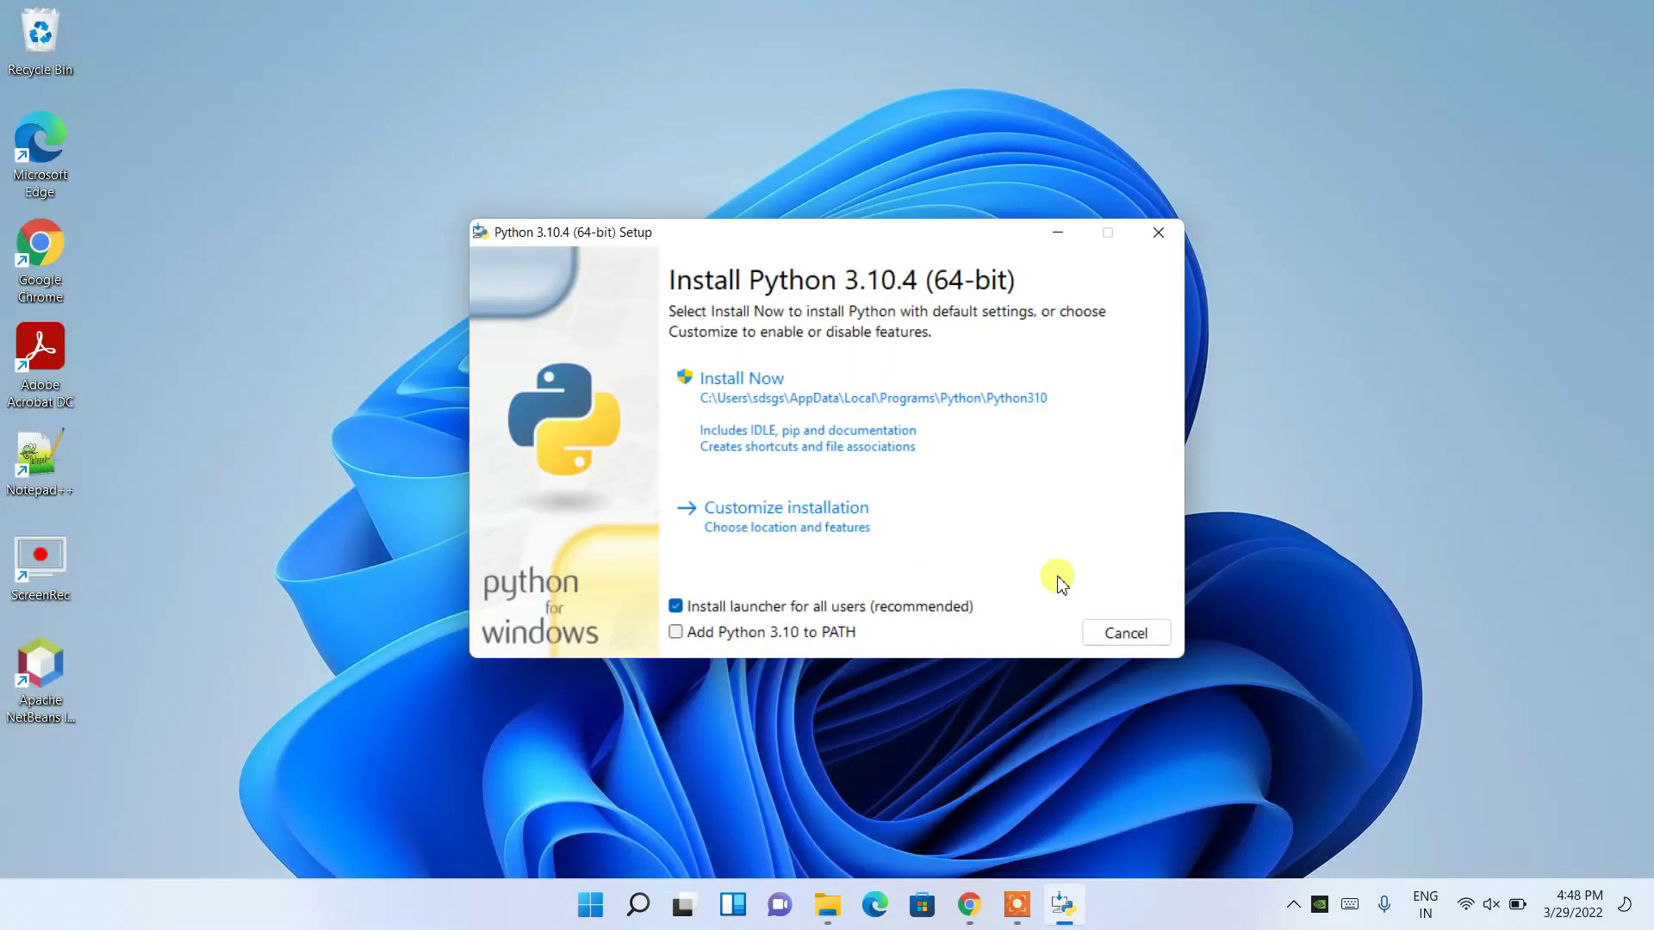
click(829, 638)
click(834, 511)
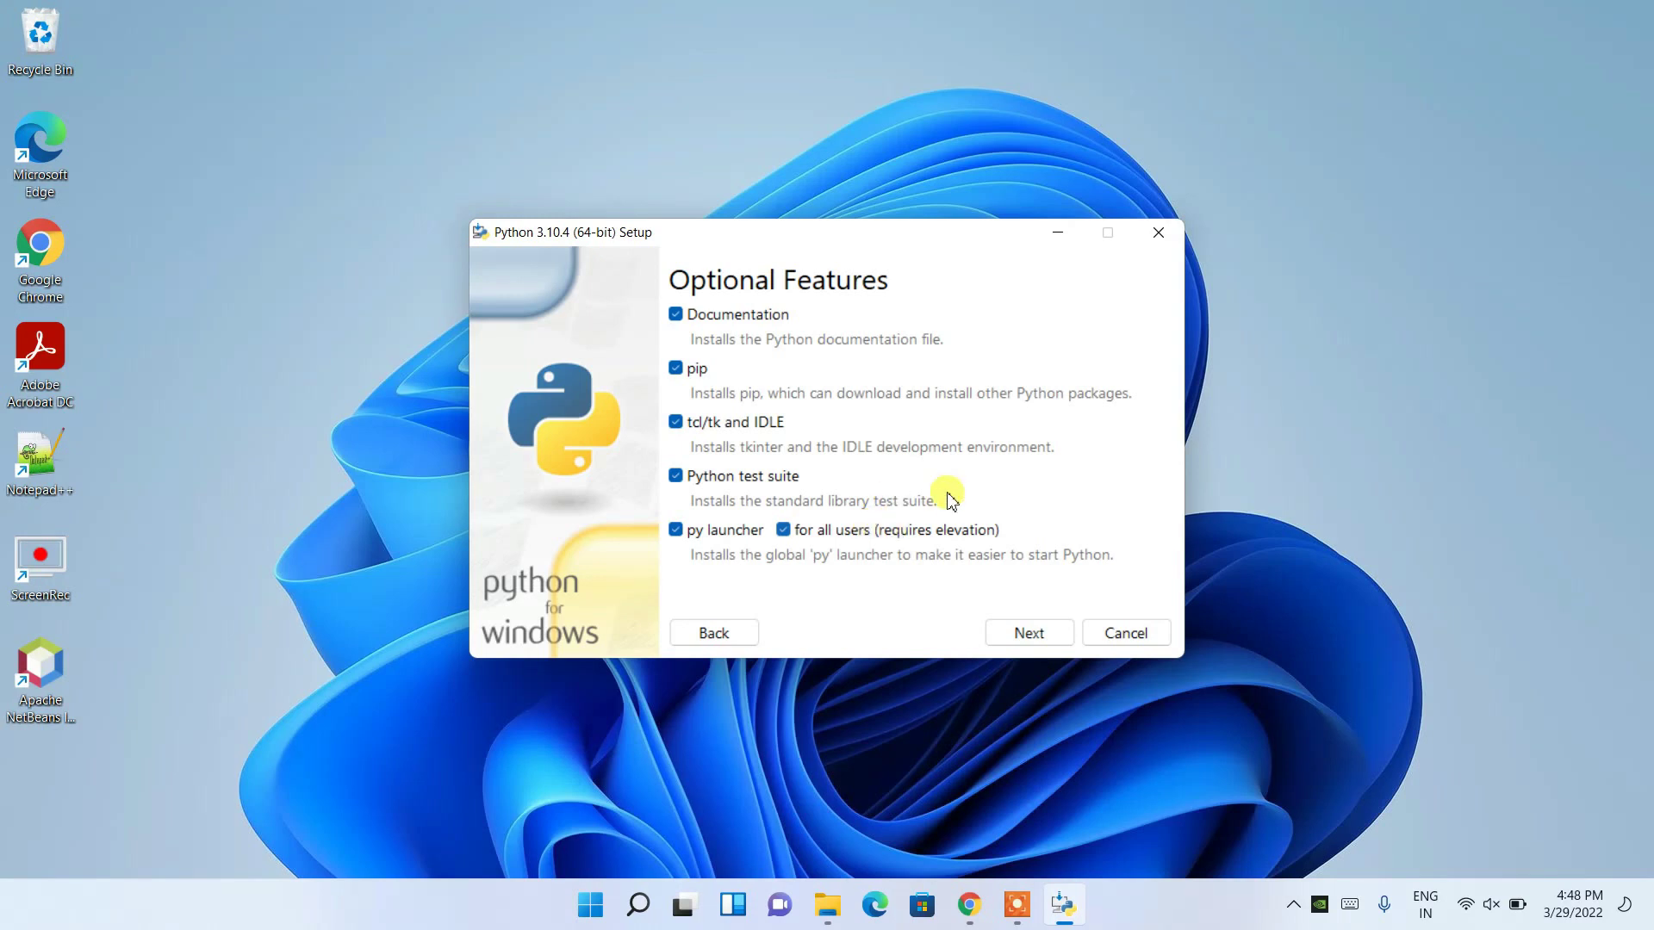
click(1048, 633)
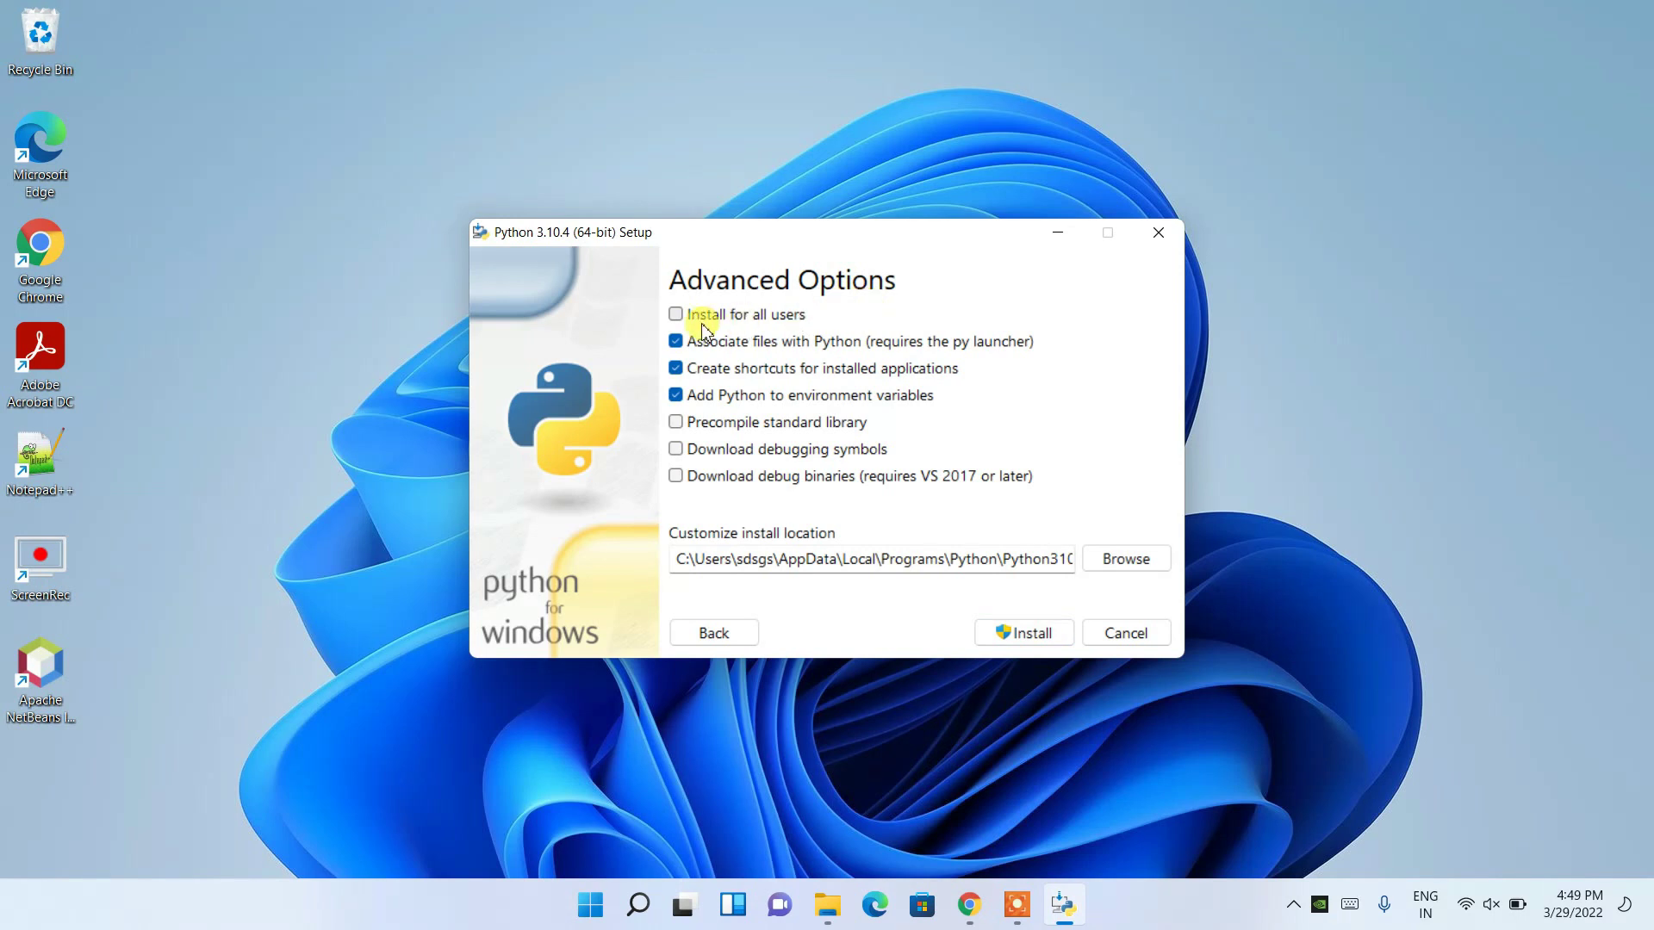
Choose 'Install for all users', confirm the C:\Program Files\Python310 location, and start the install
click(716, 323)
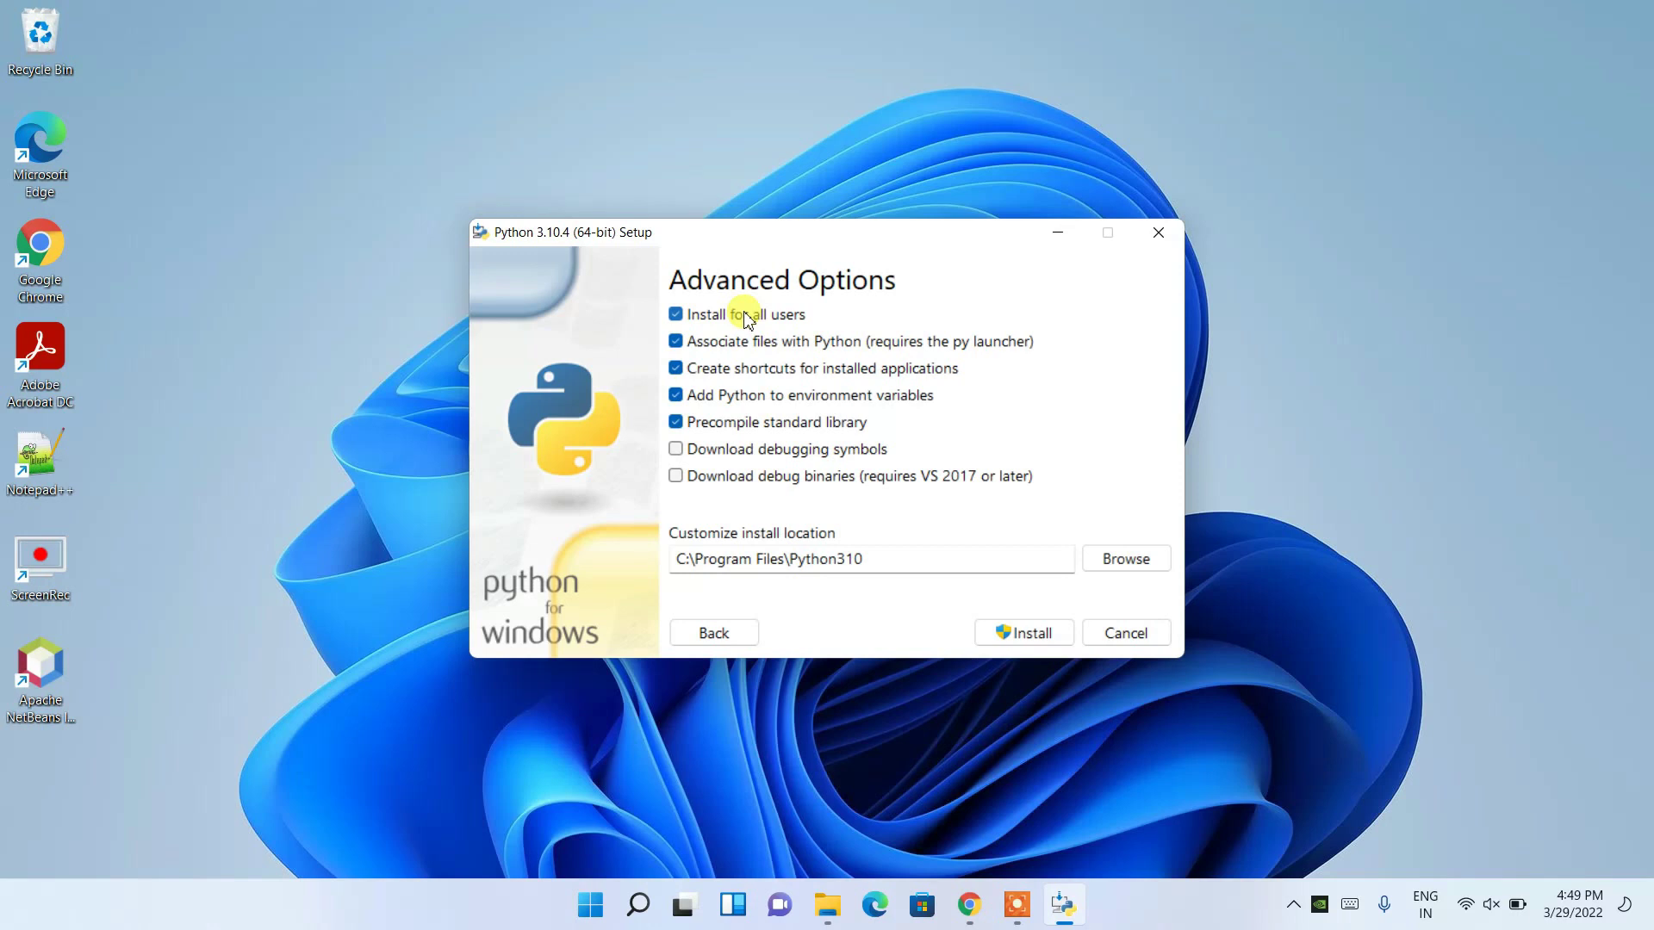
drag(876, 559, 675, 559)
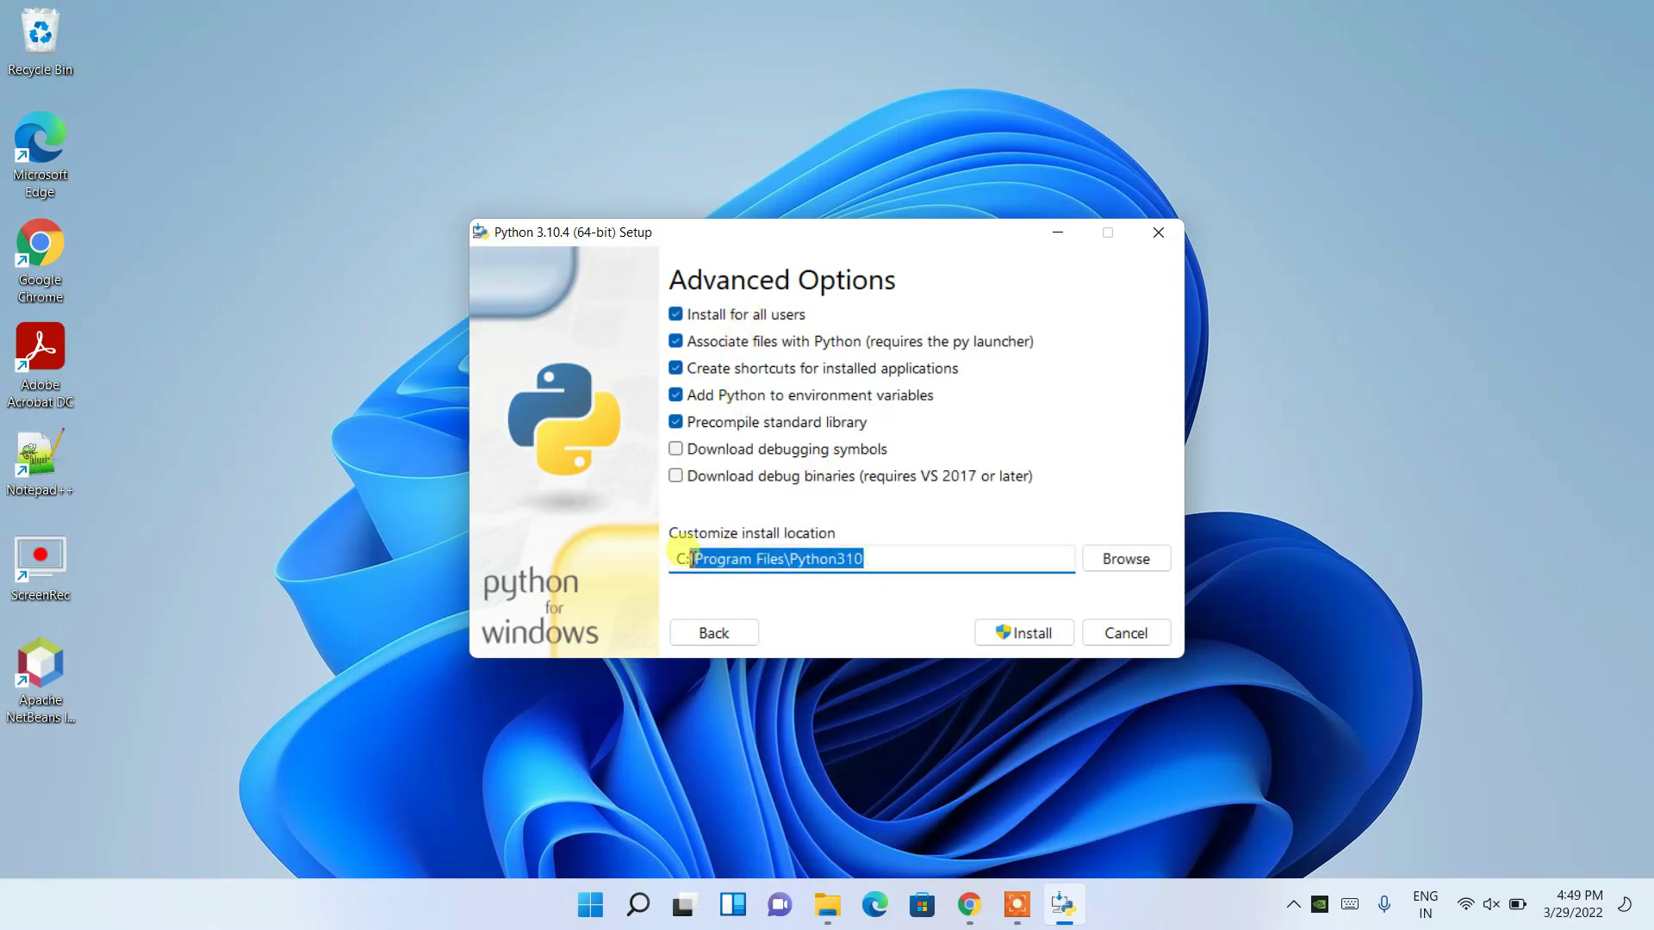
click(850, 556)
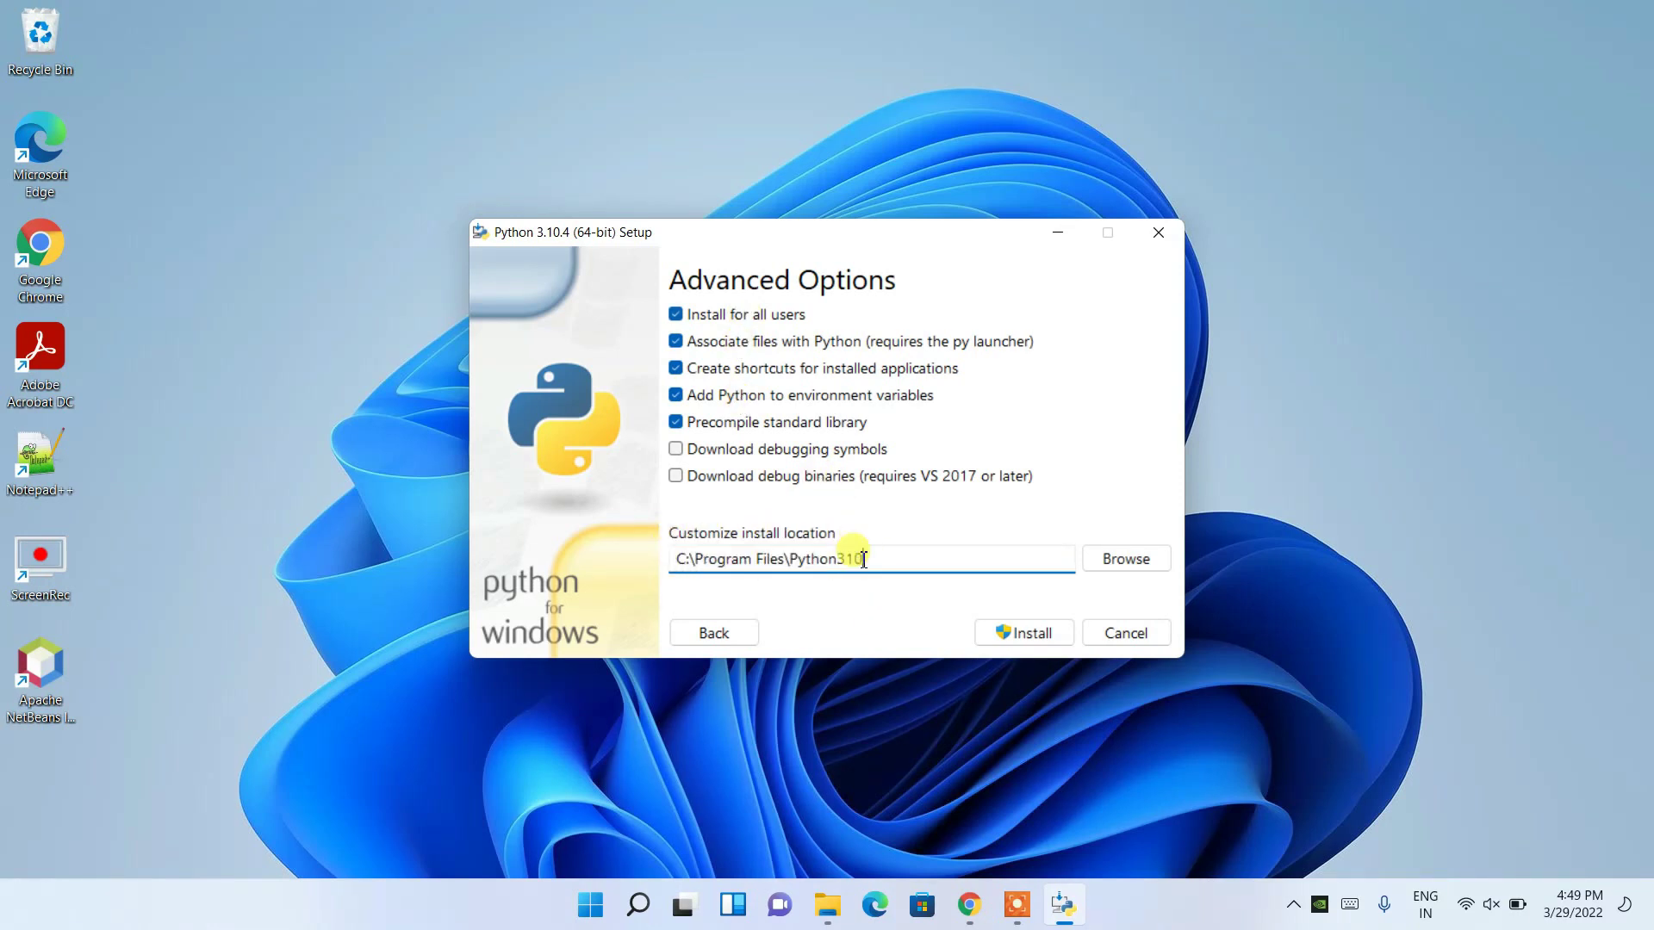
drag(870, 557, 792, 556)
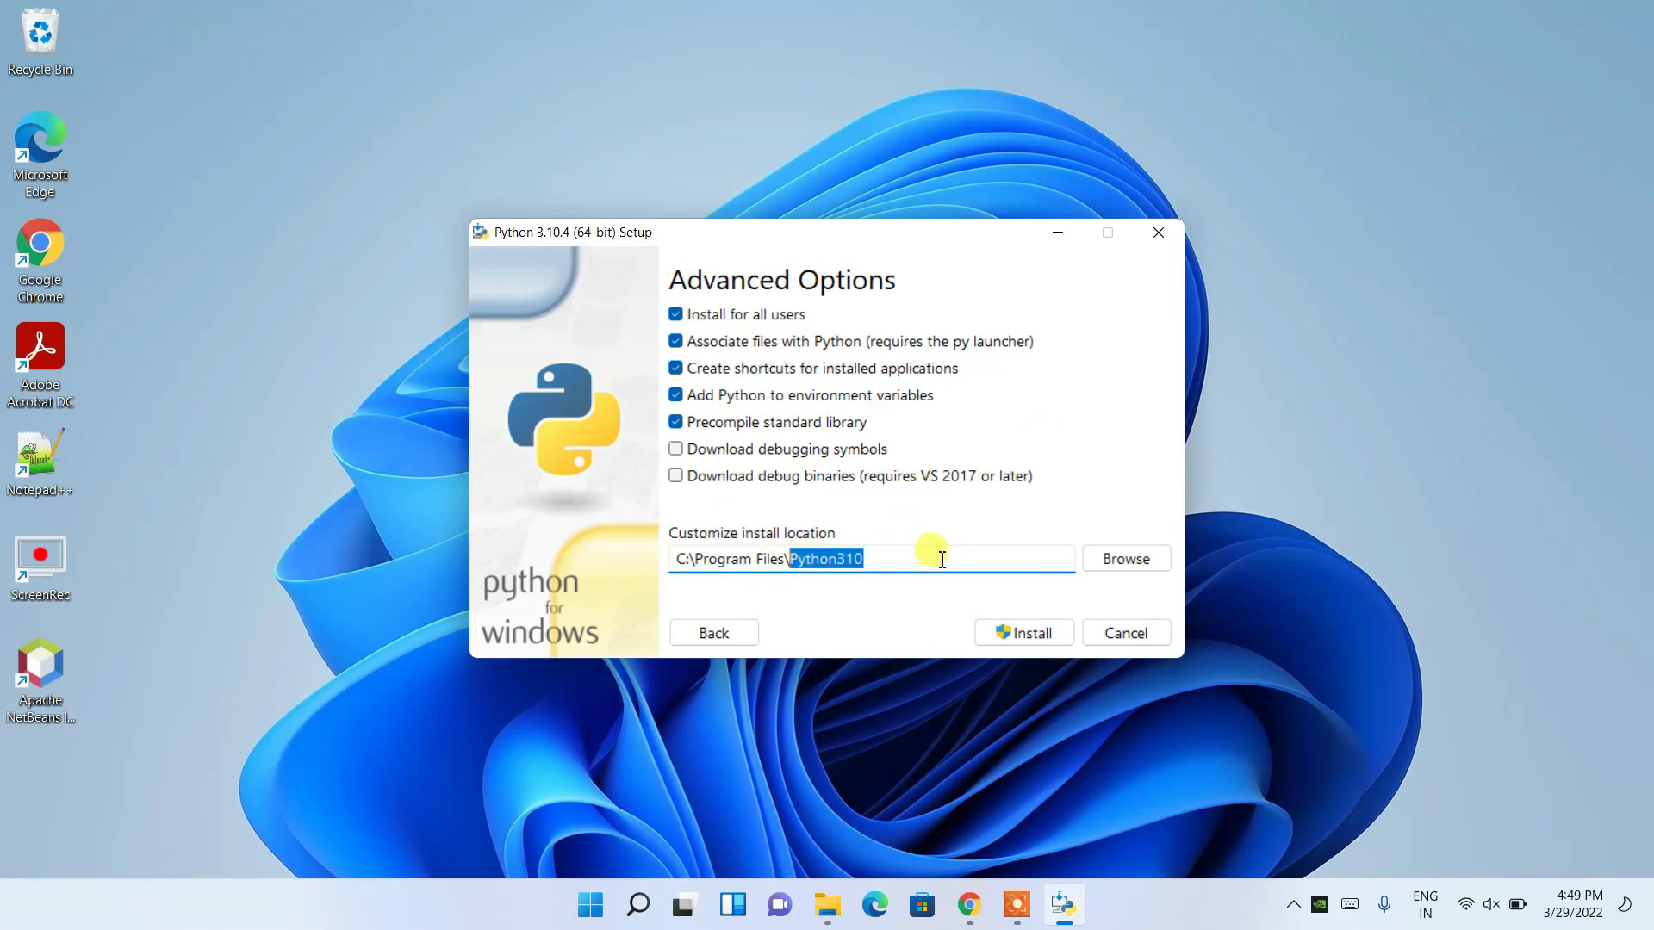
click(1047, 640)
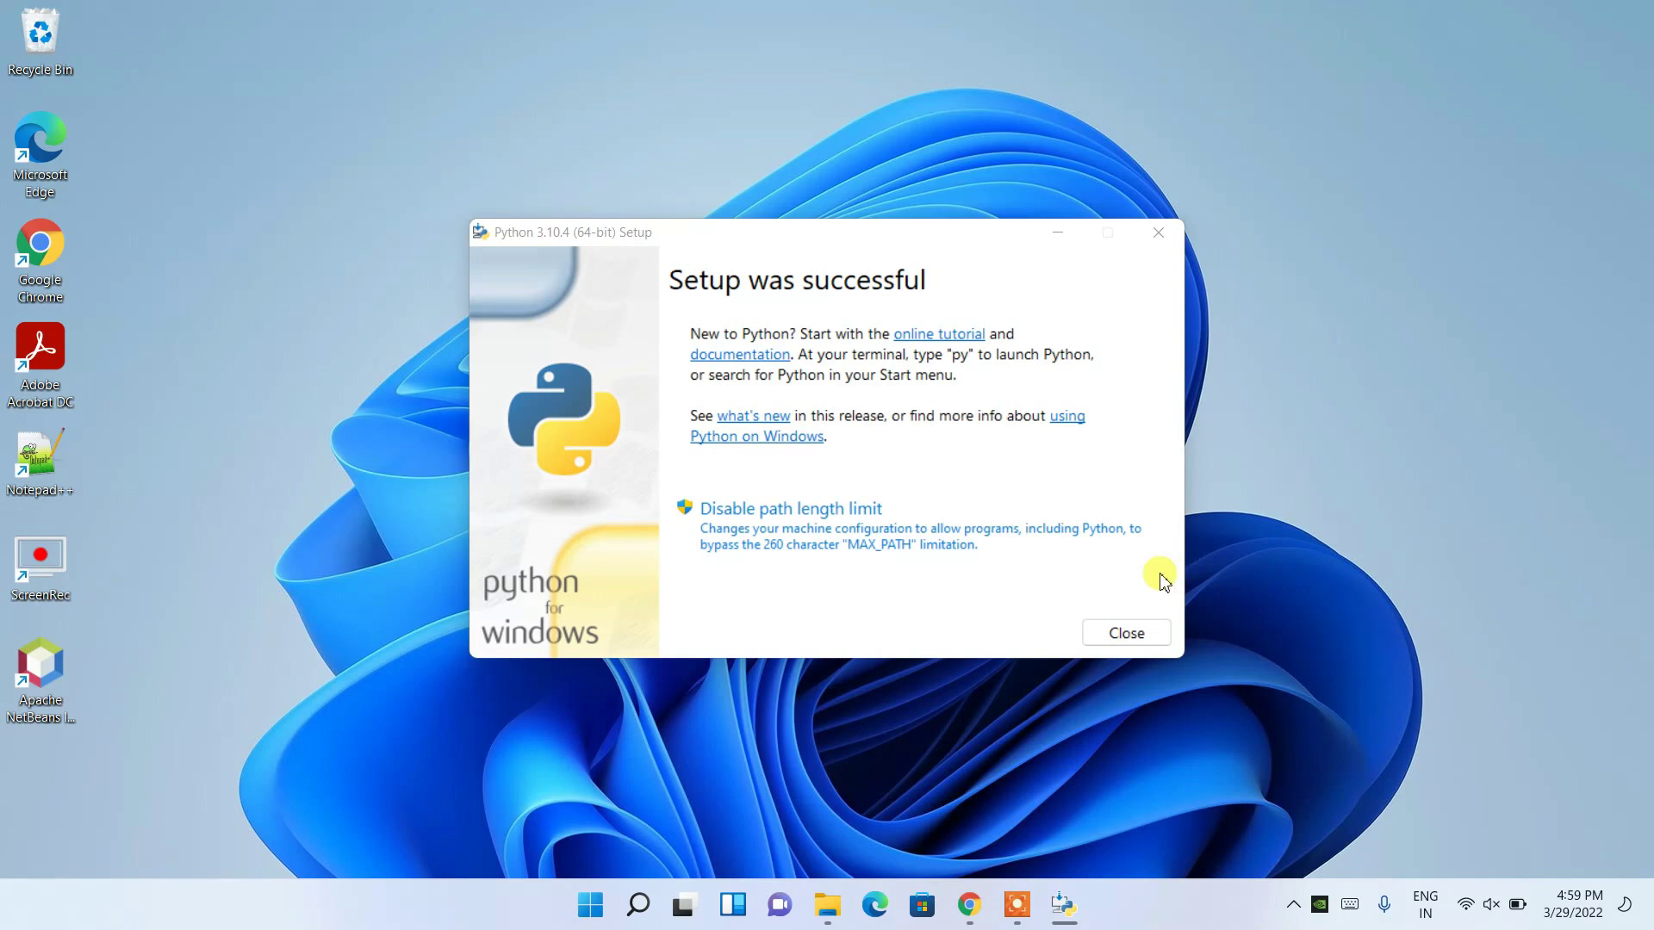
Close the installer once 'Setup was successful' appears
click(1153, 630)
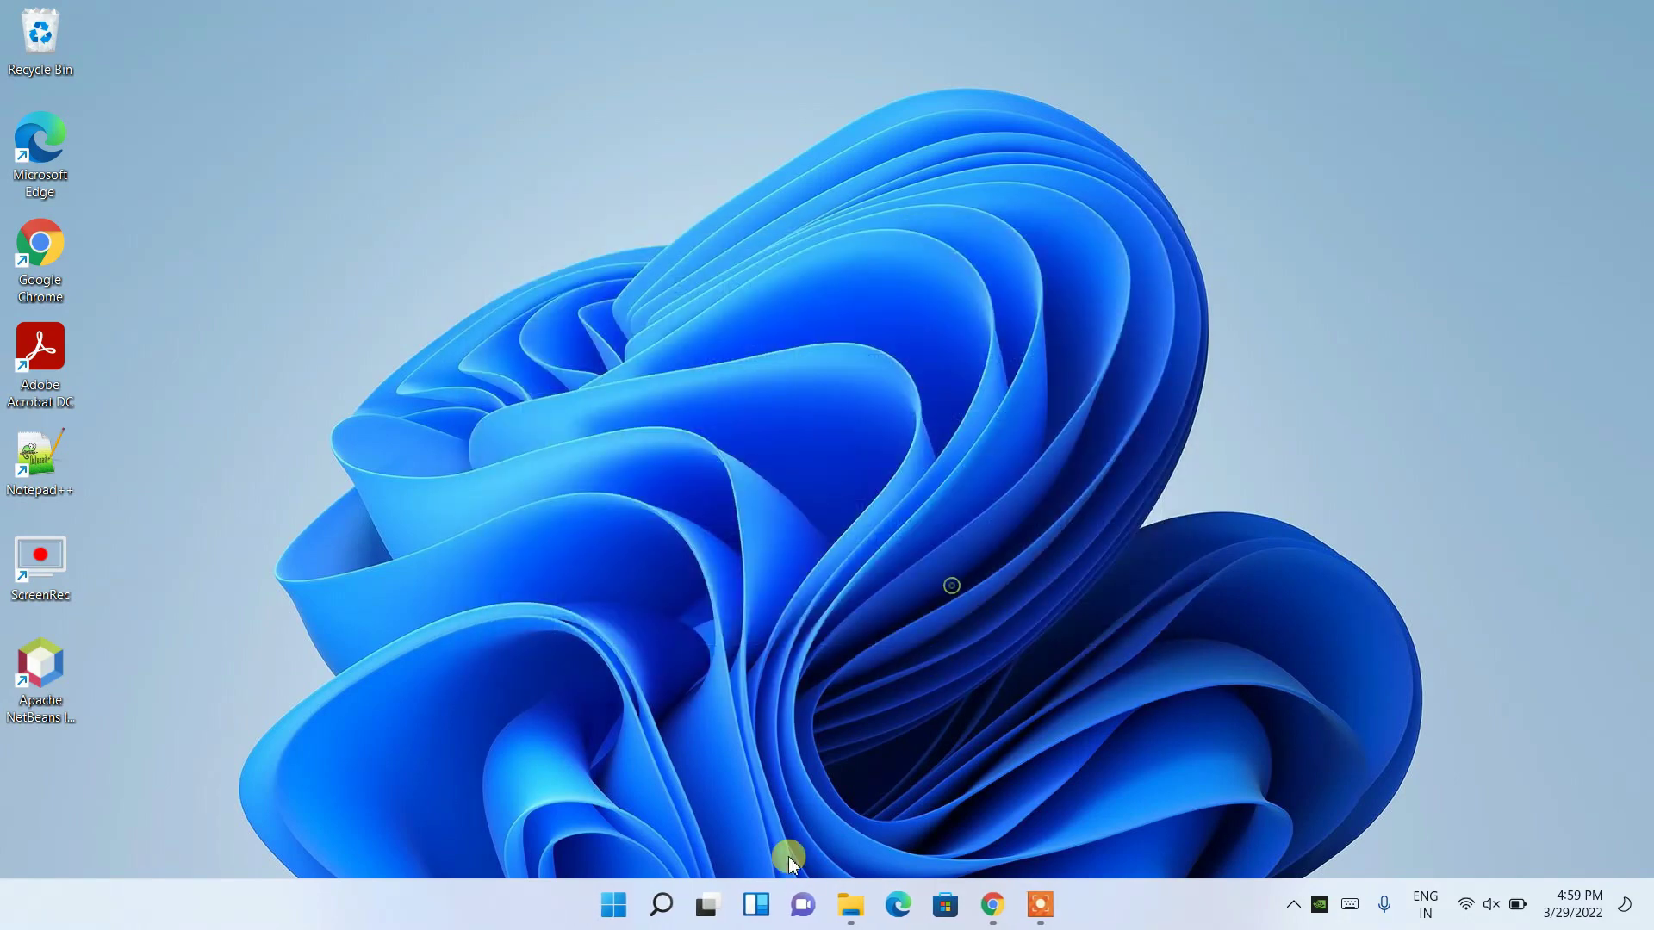
Launch Command Prompt by searching 'cmd' in Windows Search
click(662, 904)
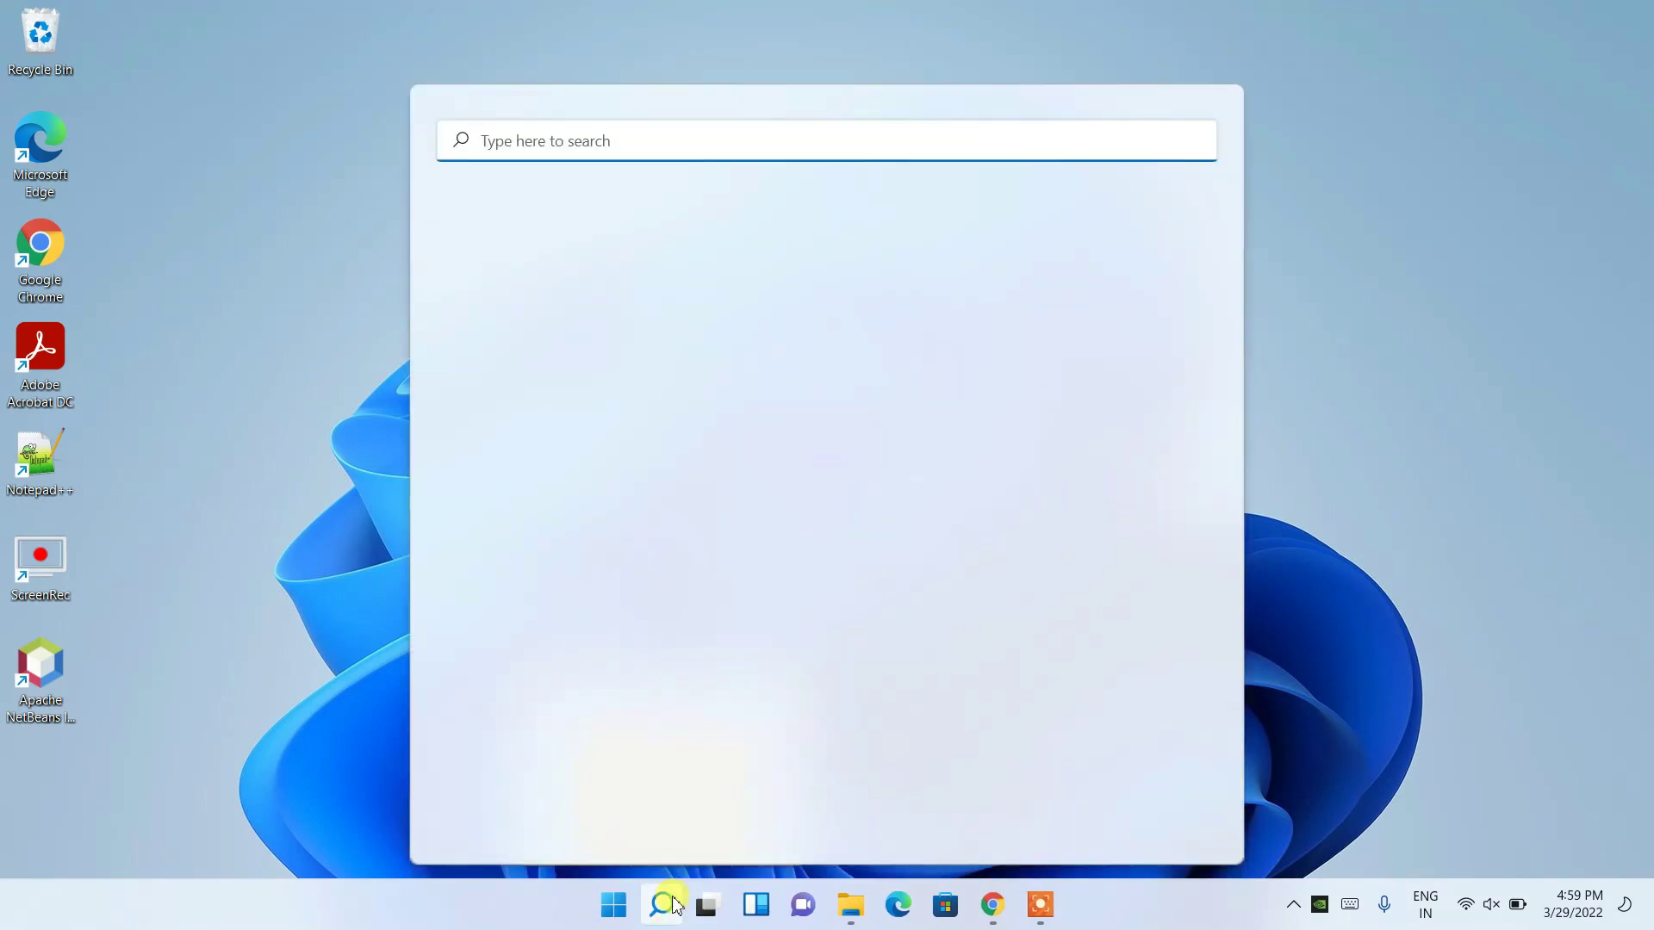
text(cm)
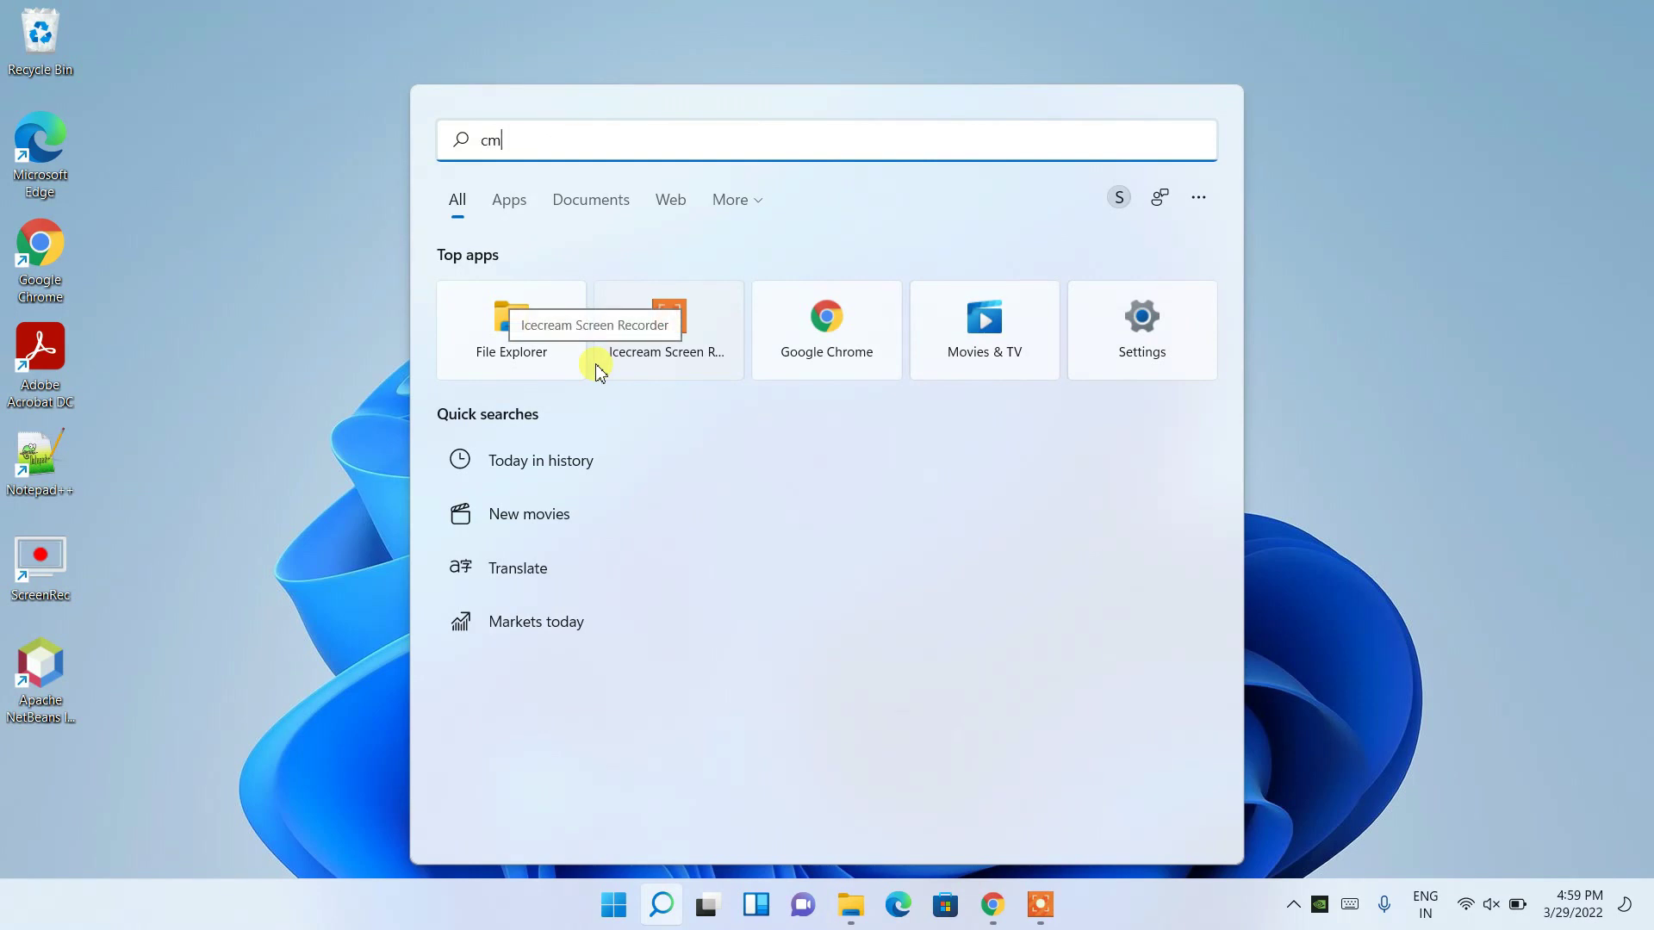
text(d)
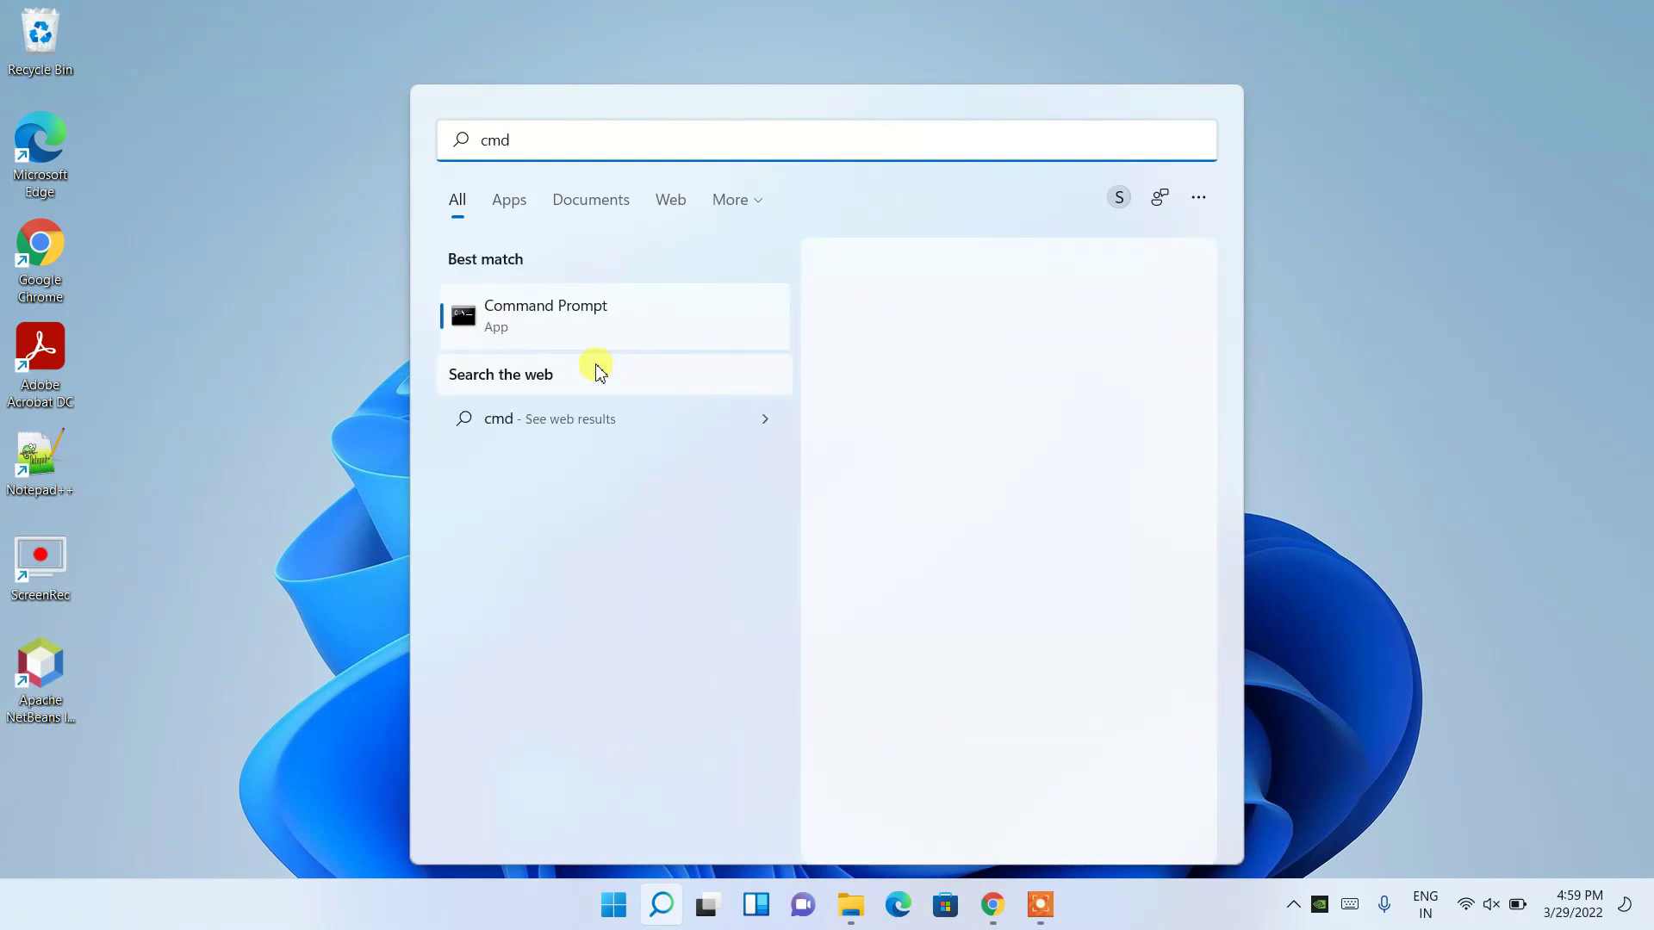
key(Return)
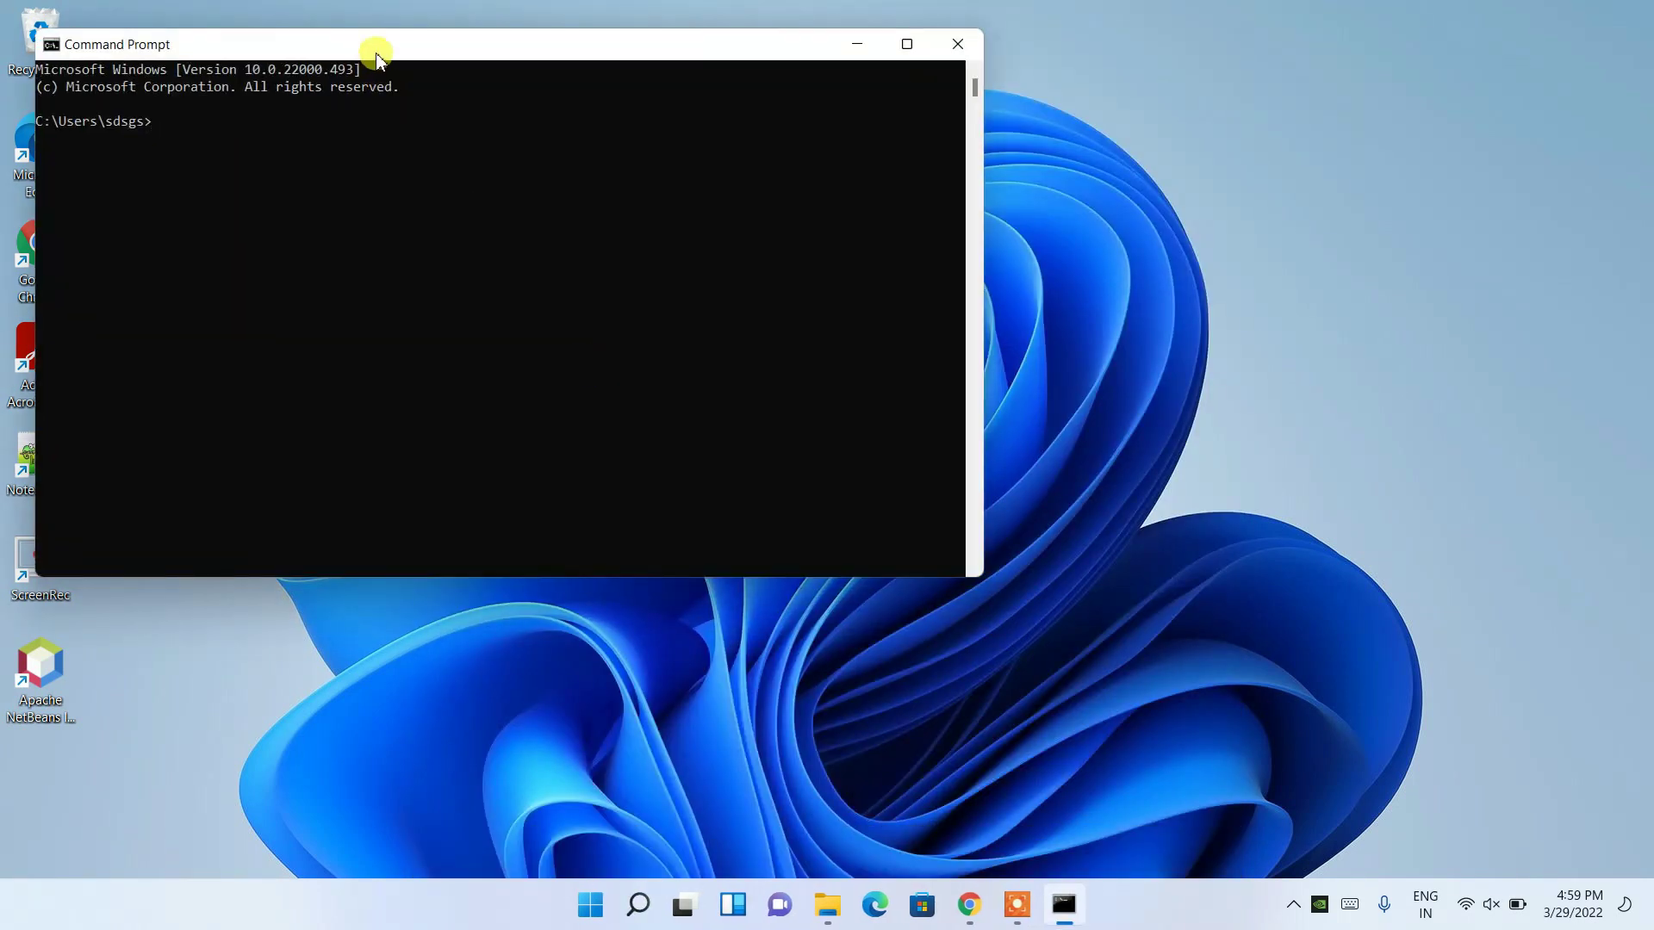
Run 'python --version' and highlight the reported Python 3.10.4 output
drag(392, 50, 508, 61)
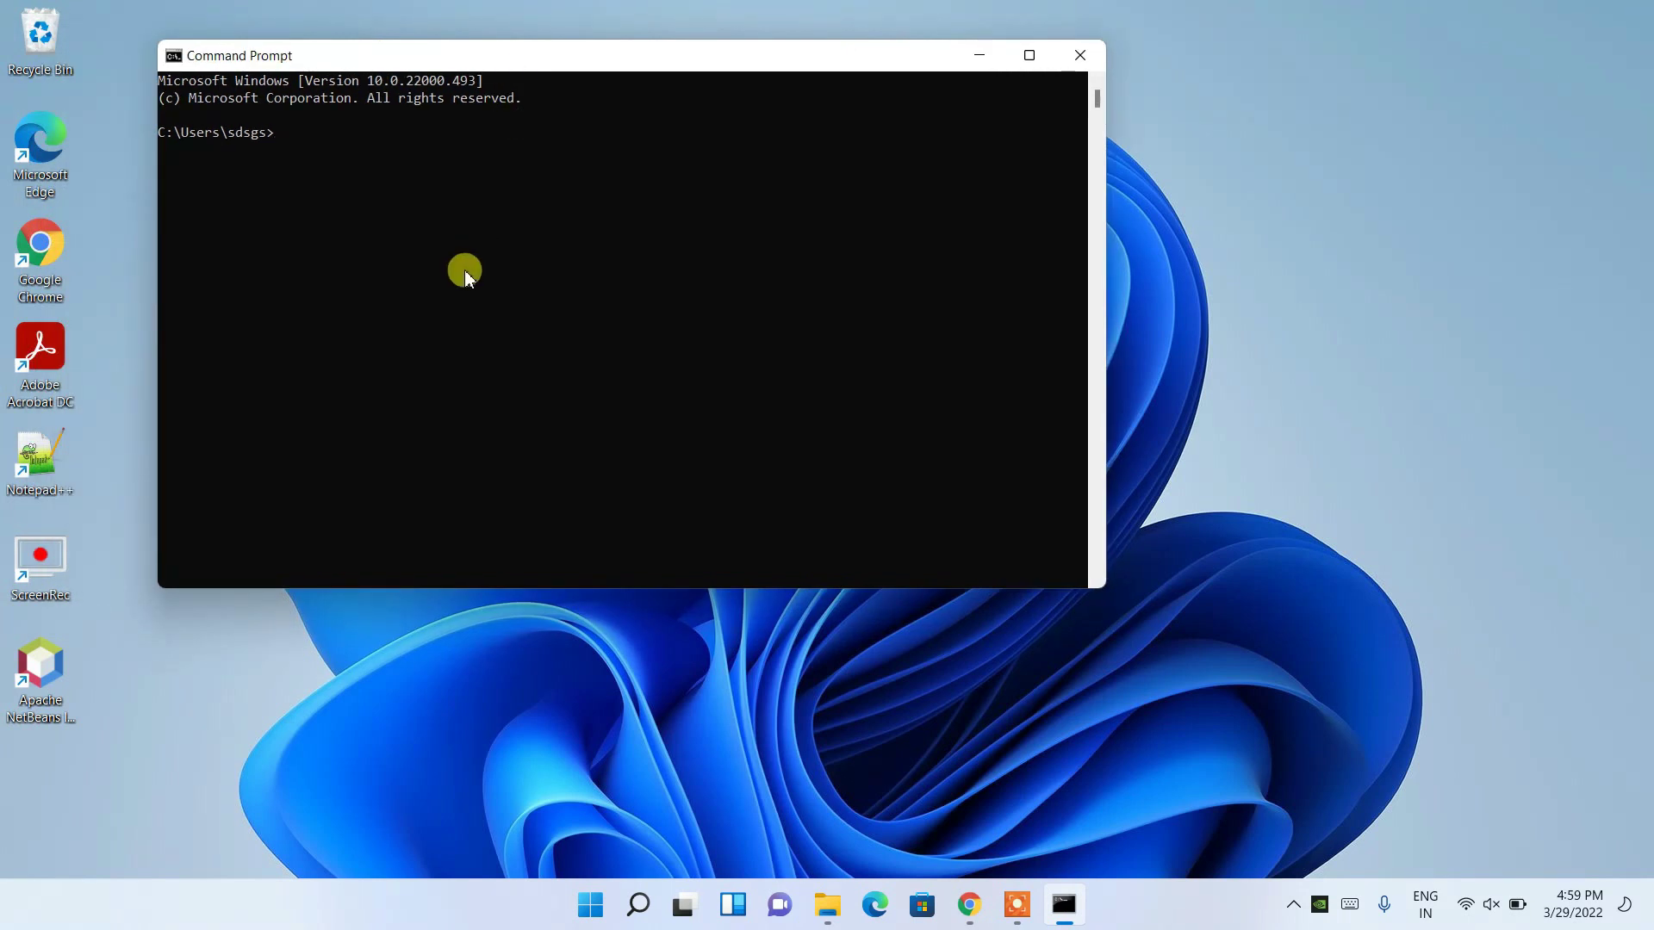
text(python --version)
key(Return)
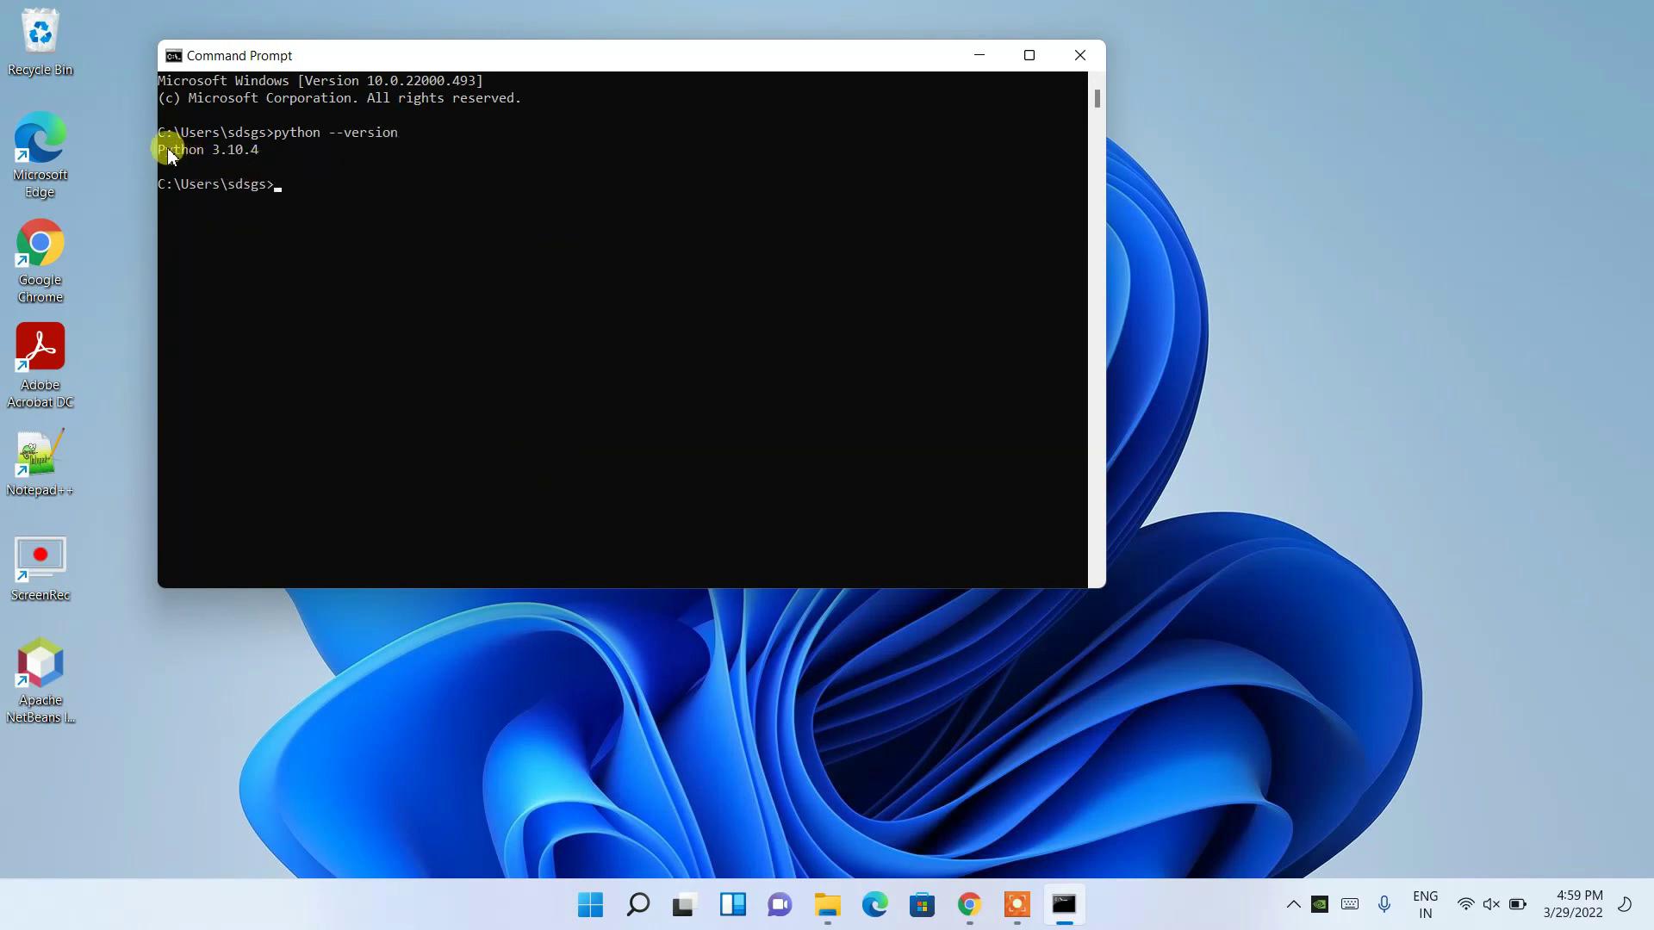
drag(158, 148, 259, 149)
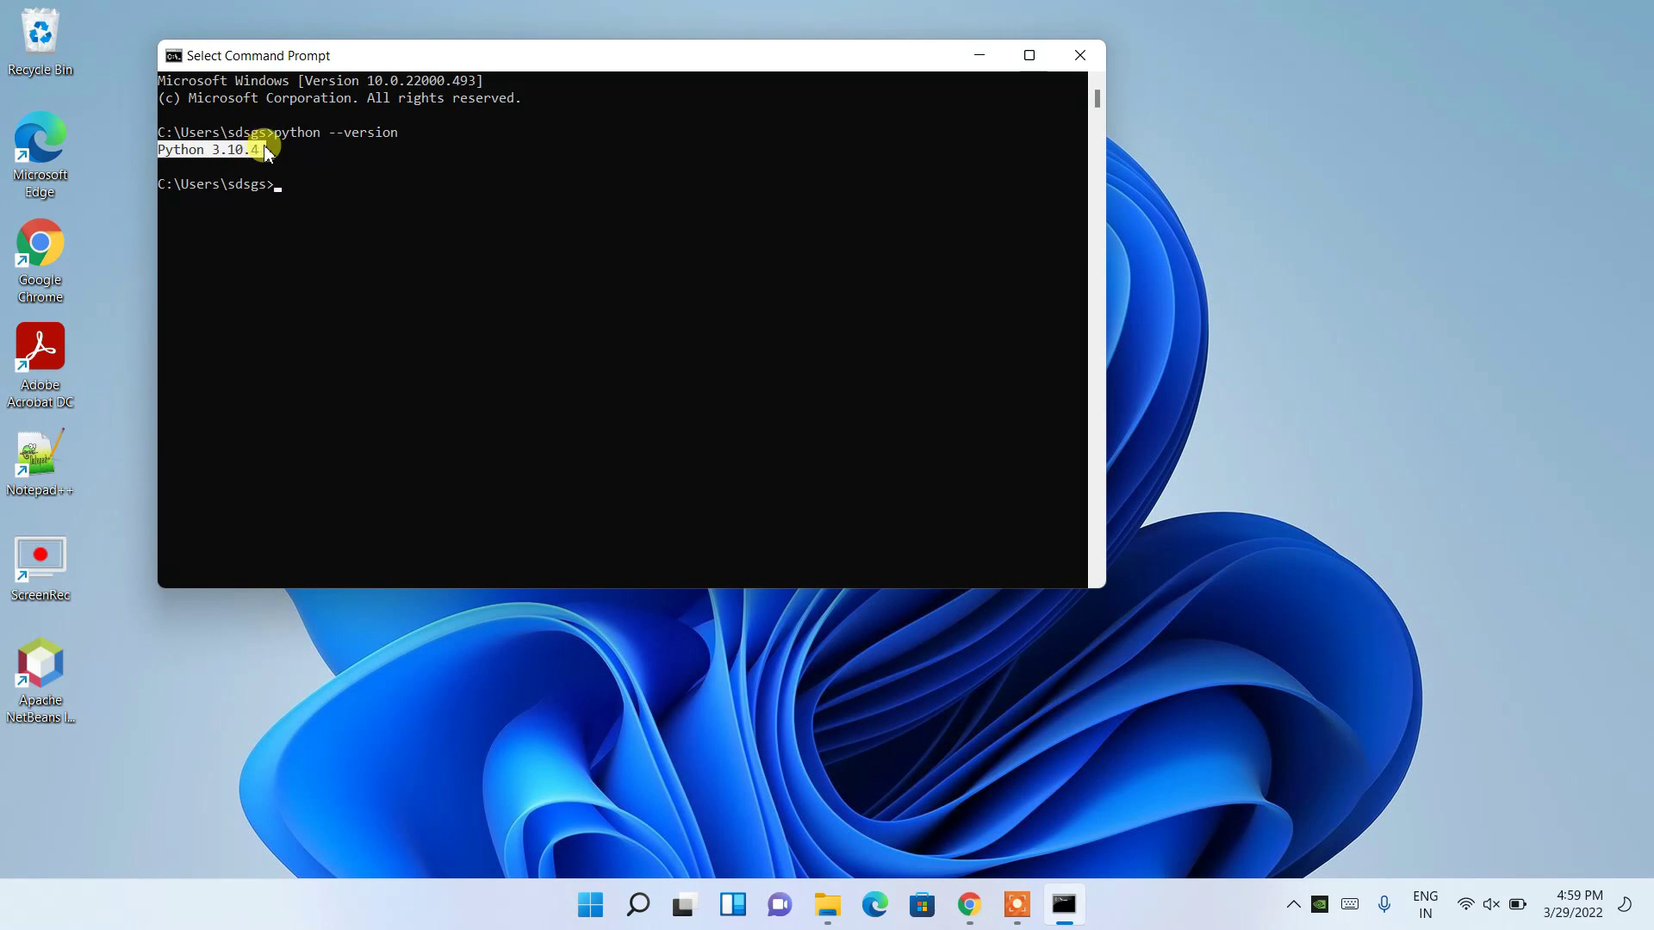
click(293, 211)
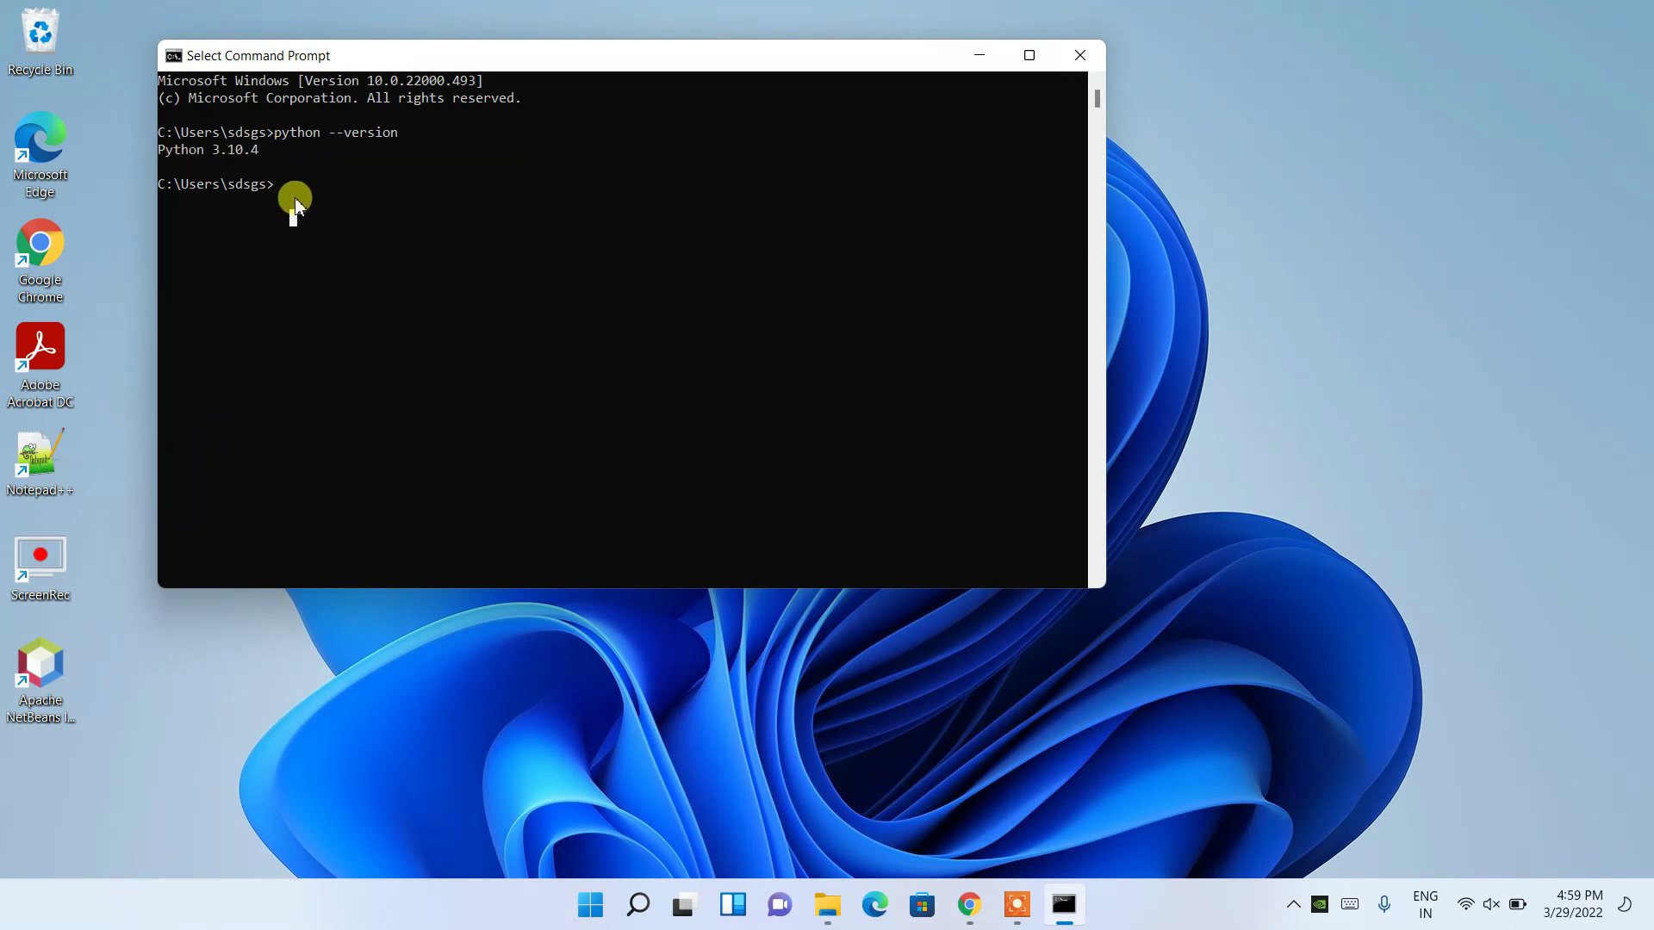
Start the Python interpreter with 'python' and print hello
text(python)
key(Return)
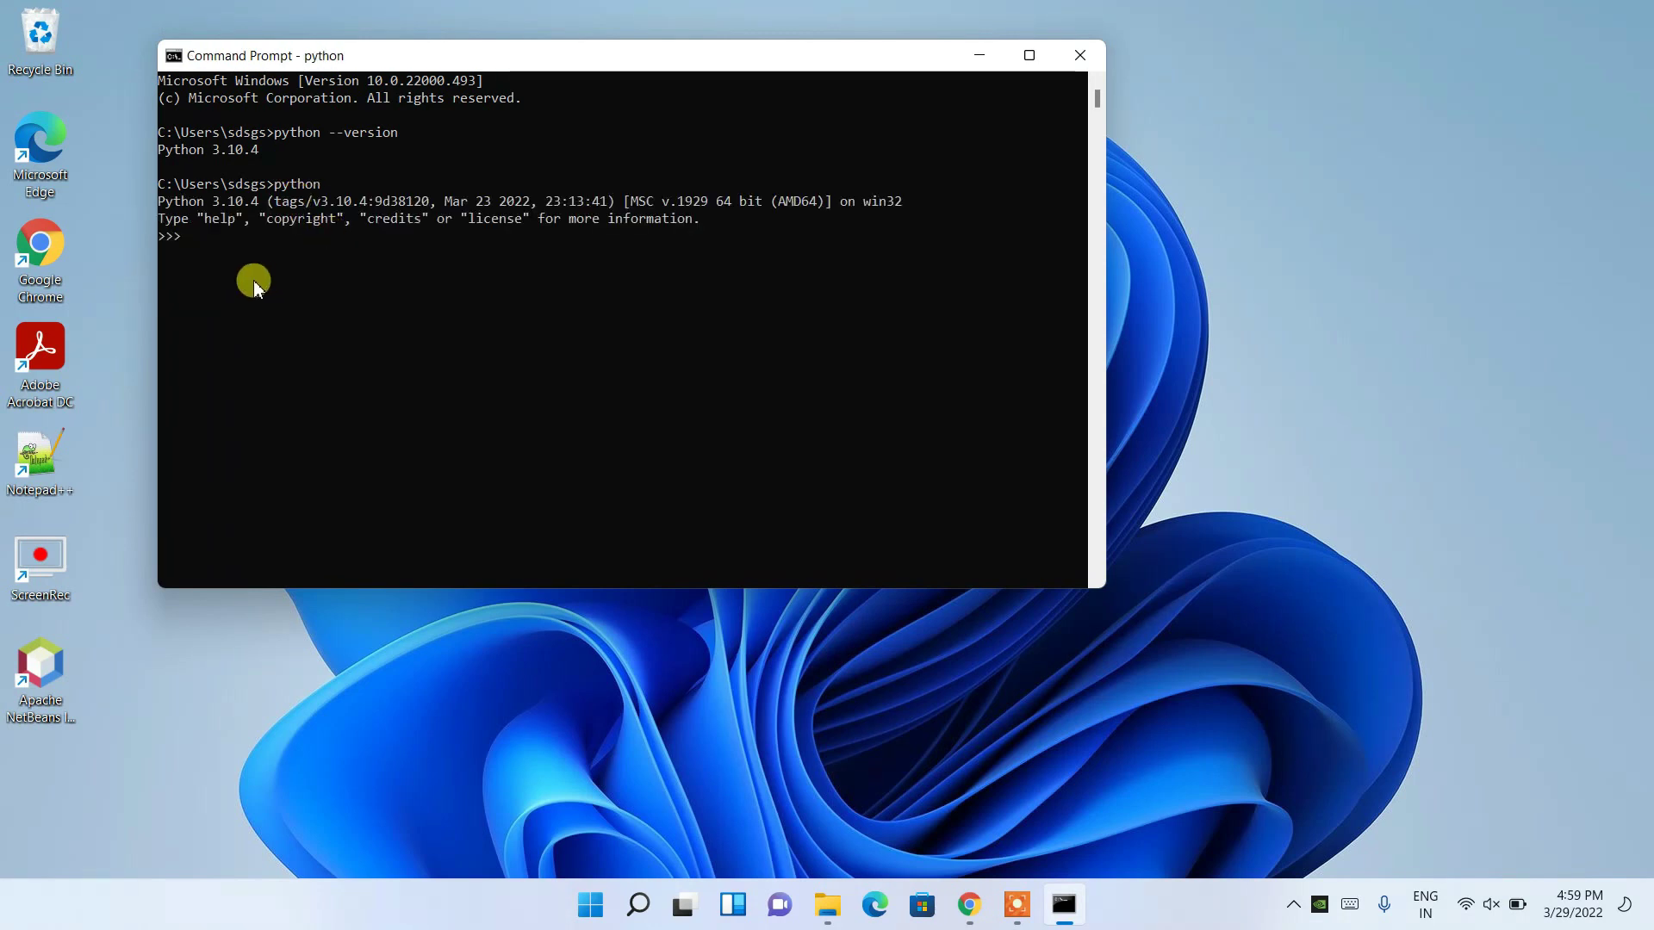
drag(183, 240, 152, 242)
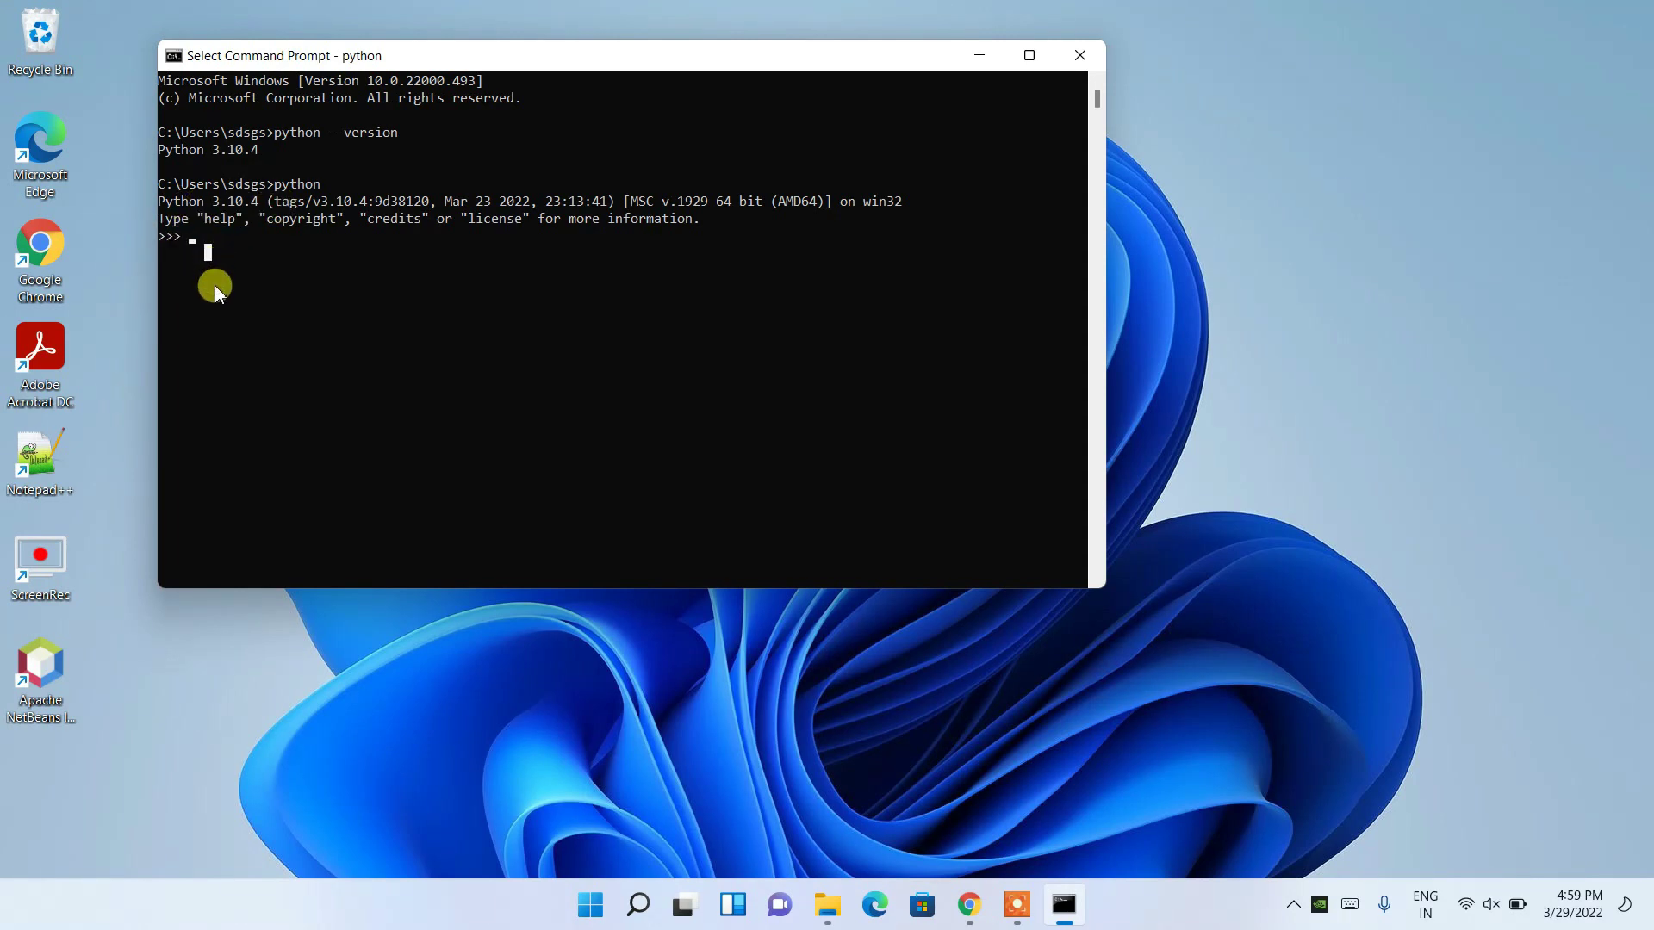
text(print(")
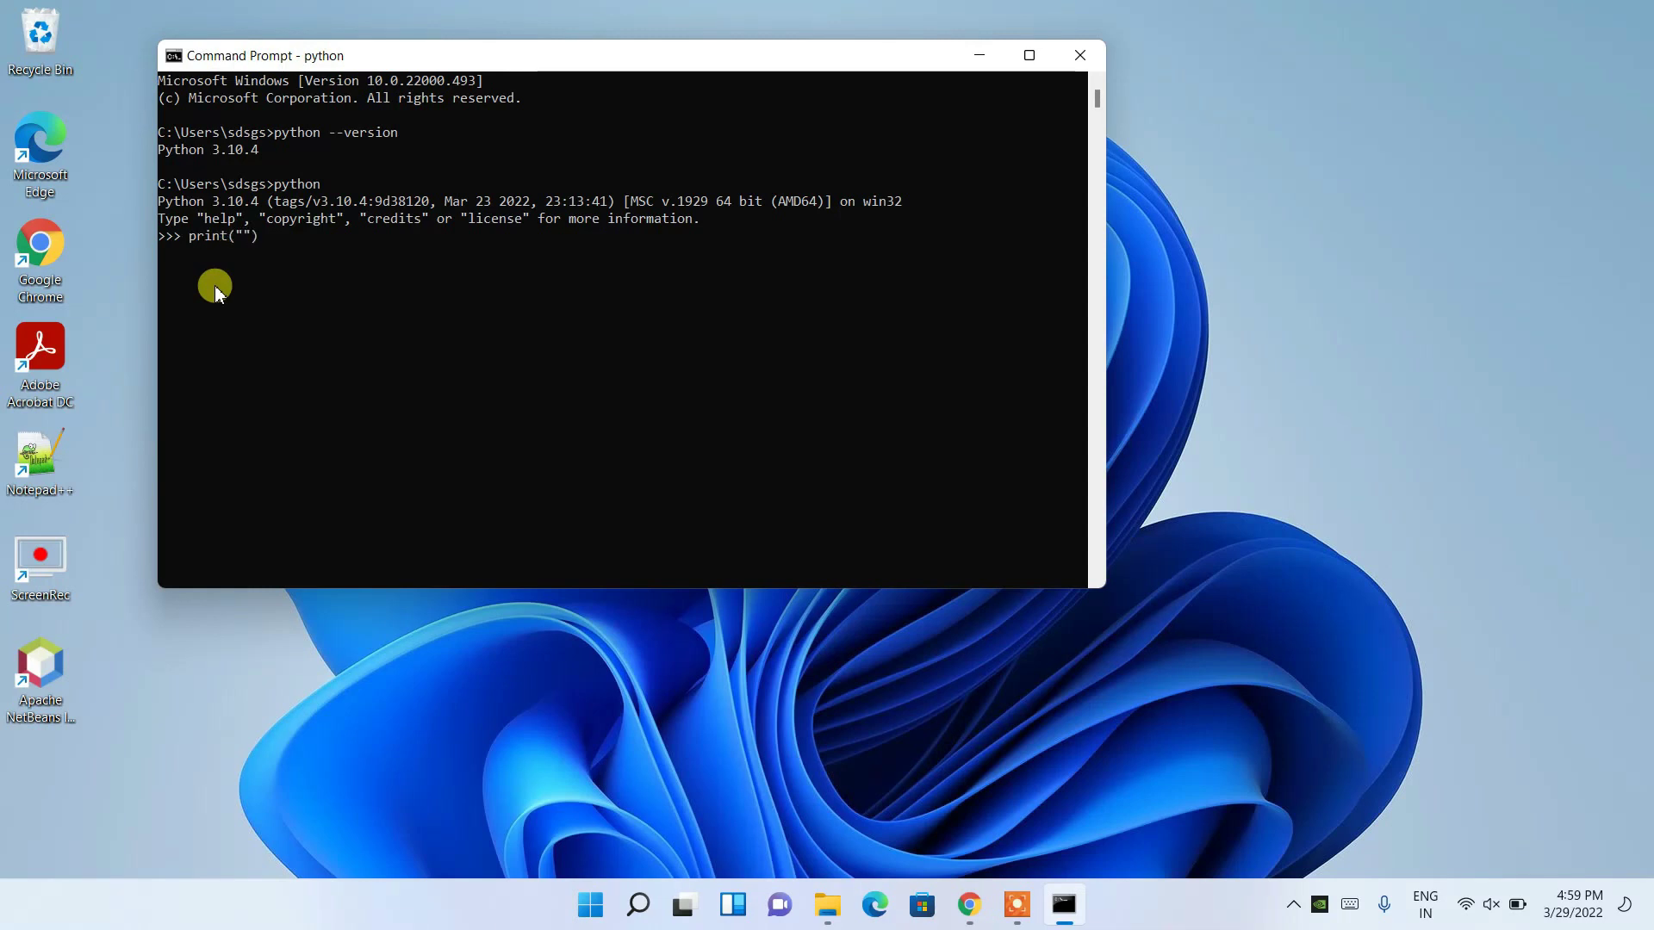
text(hello)
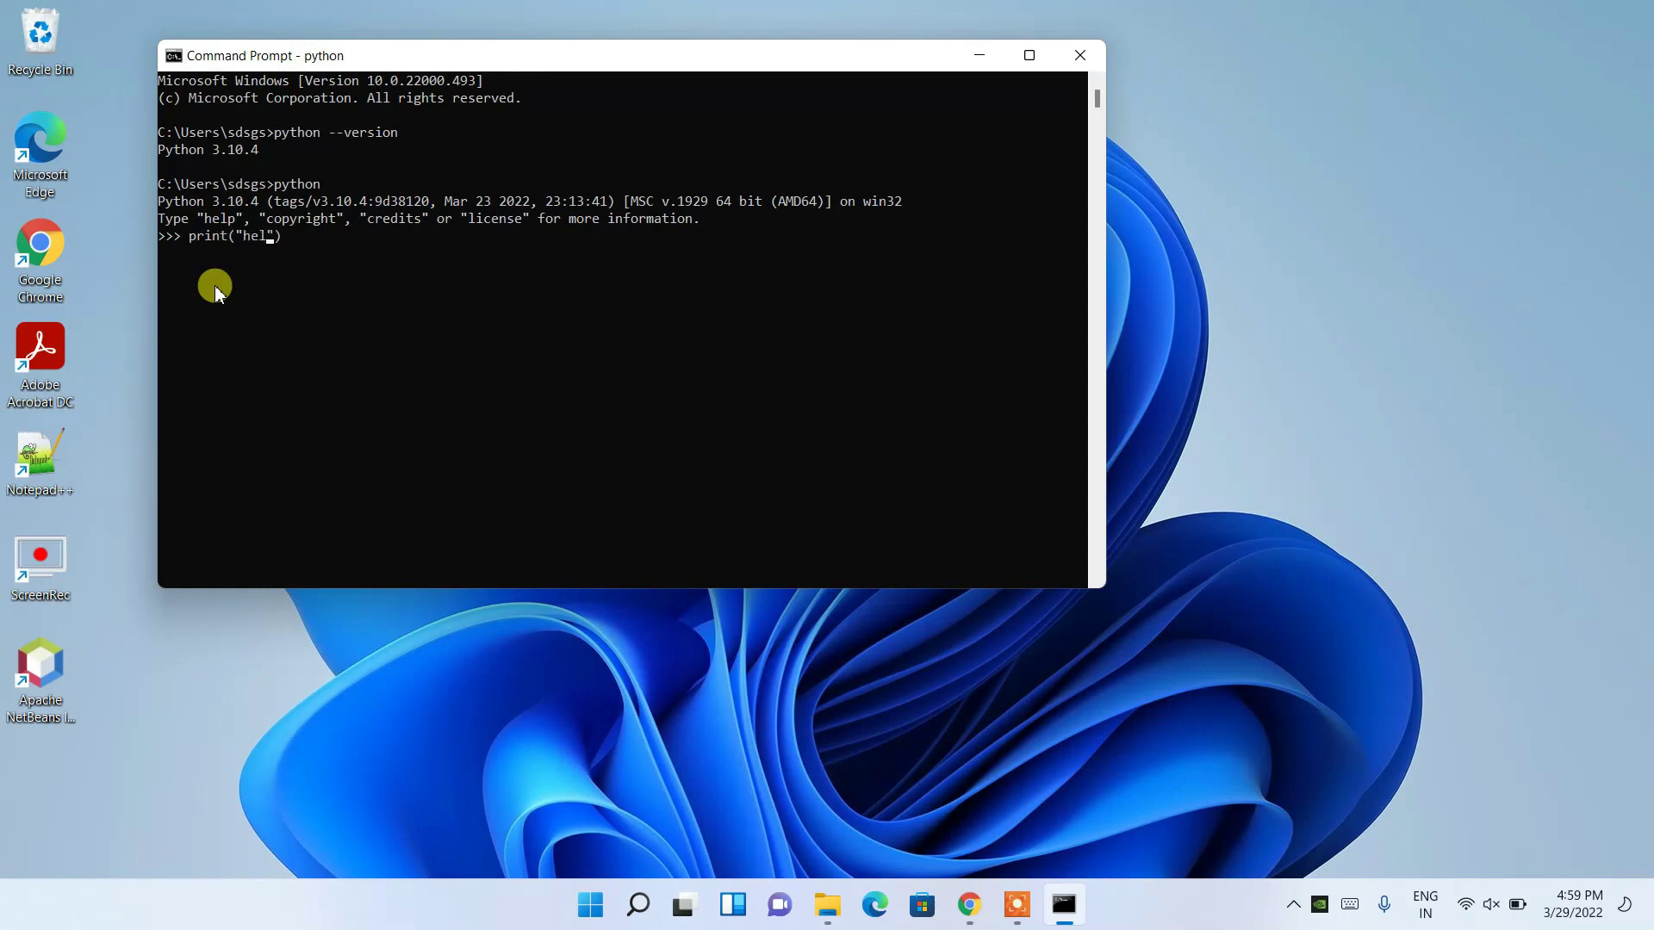
click(199, 255)
Evaluate 5+2 and 2-1 at the >>> prompt, getting 7 and 1
text(5+2)
key(Return)
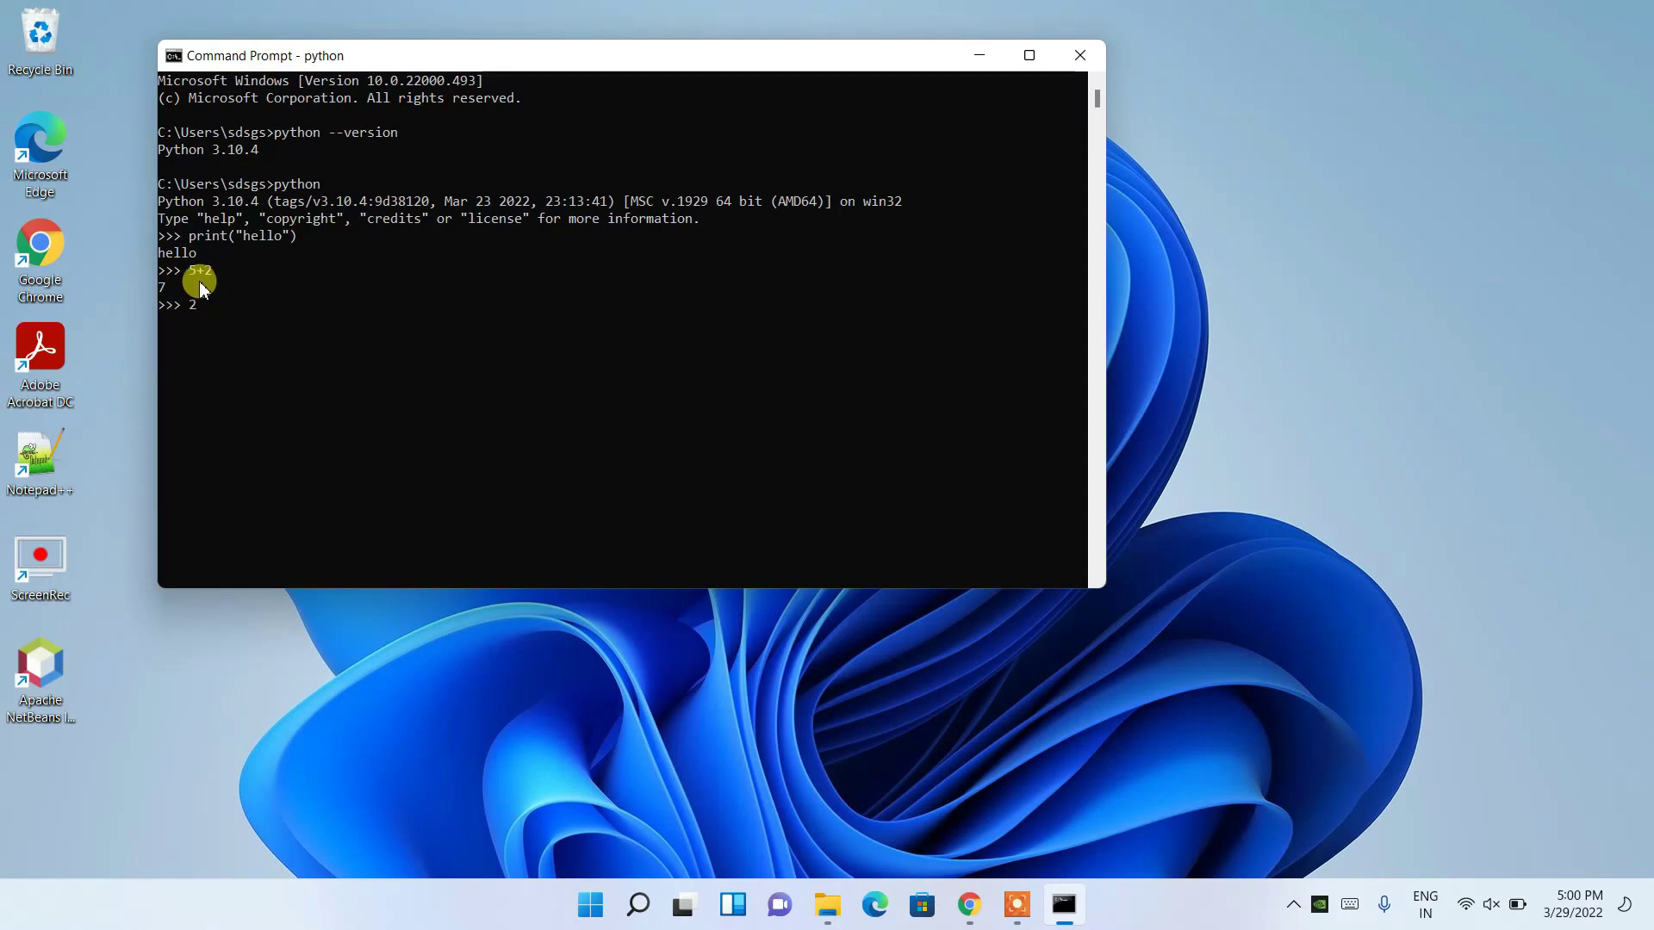
text(2-1)
key(Return)
Launch IDLE (Python 3.10 64-bit) via a search for 'id' and move its shell window right
click(637, 907)
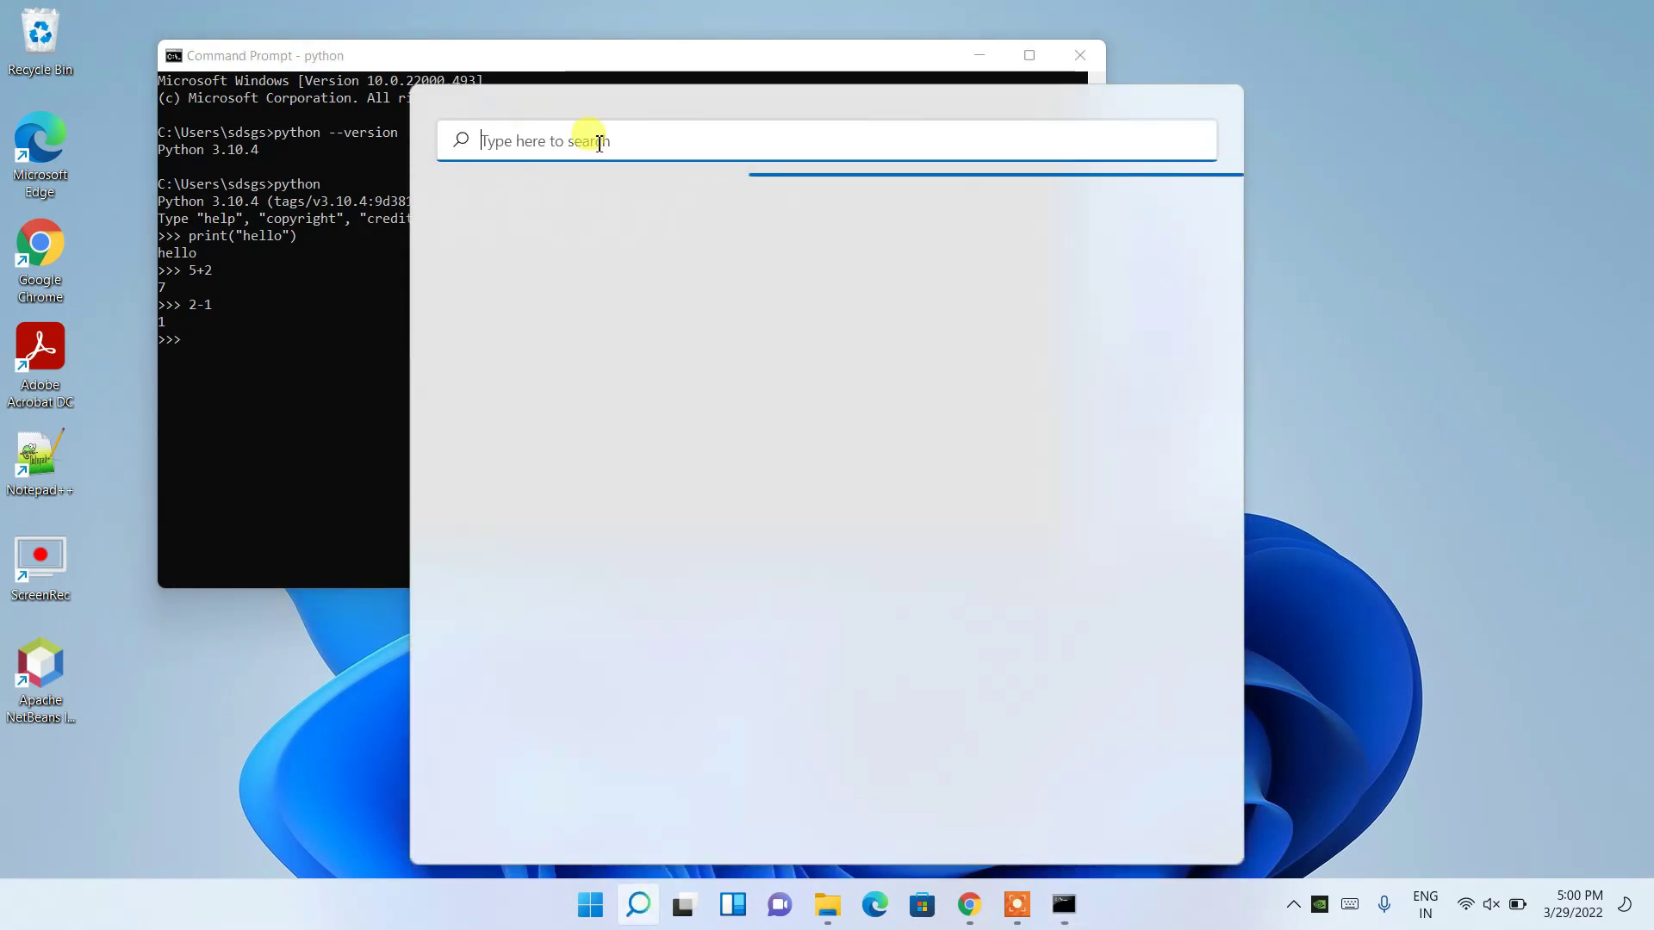
text(id)
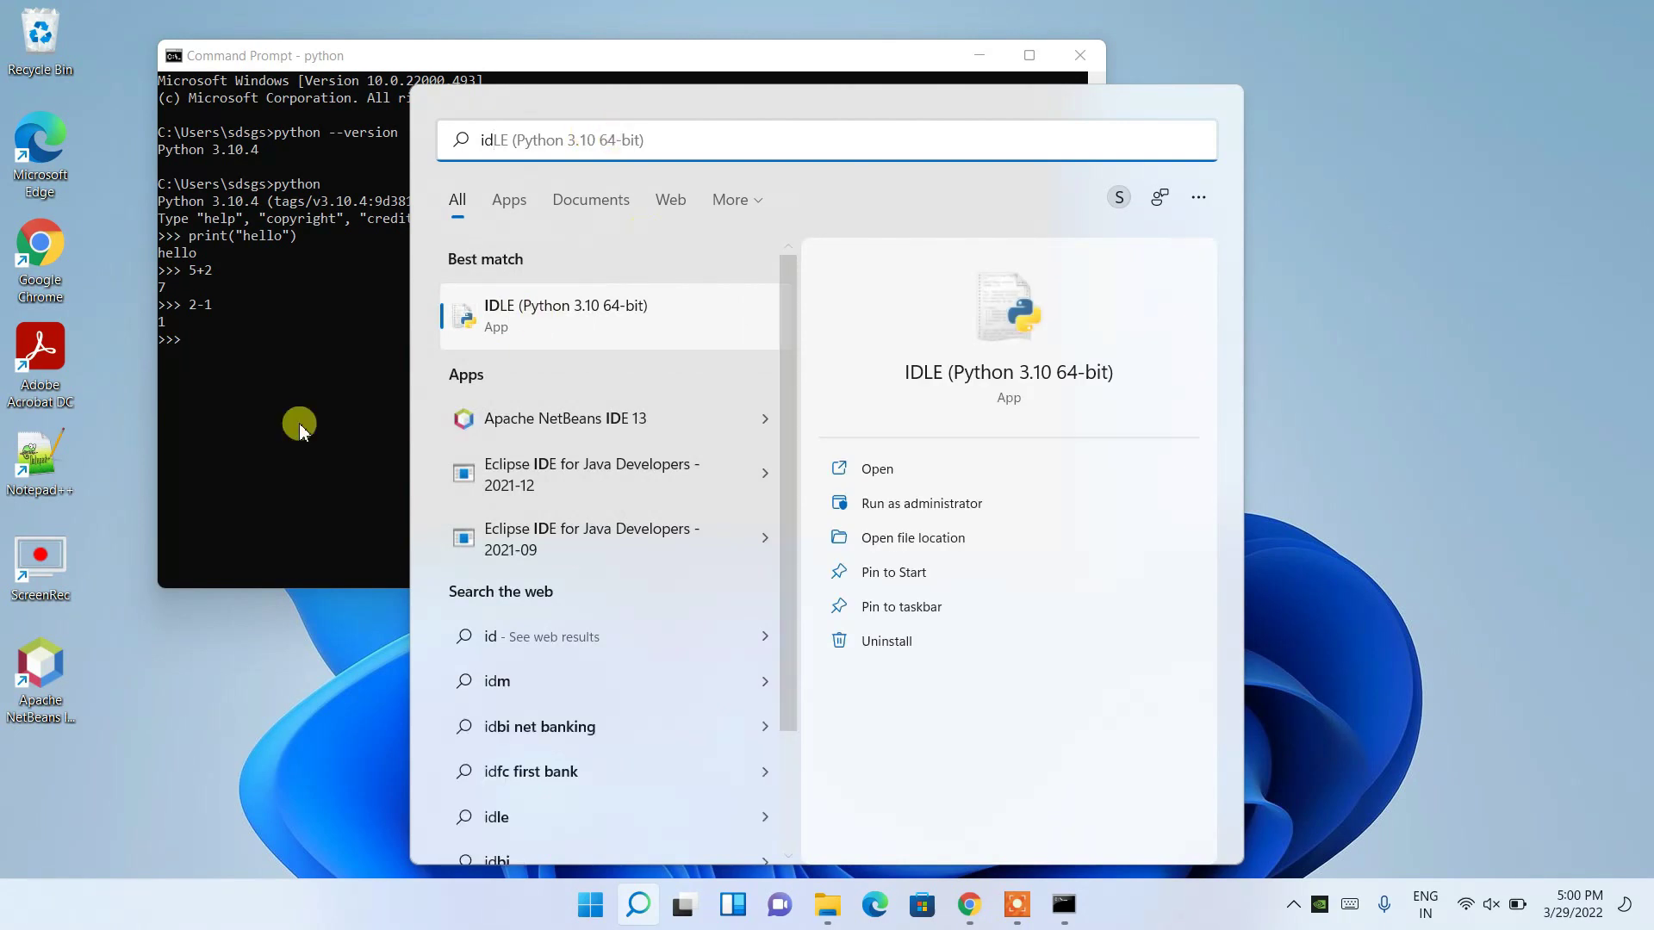
click(599, 315)
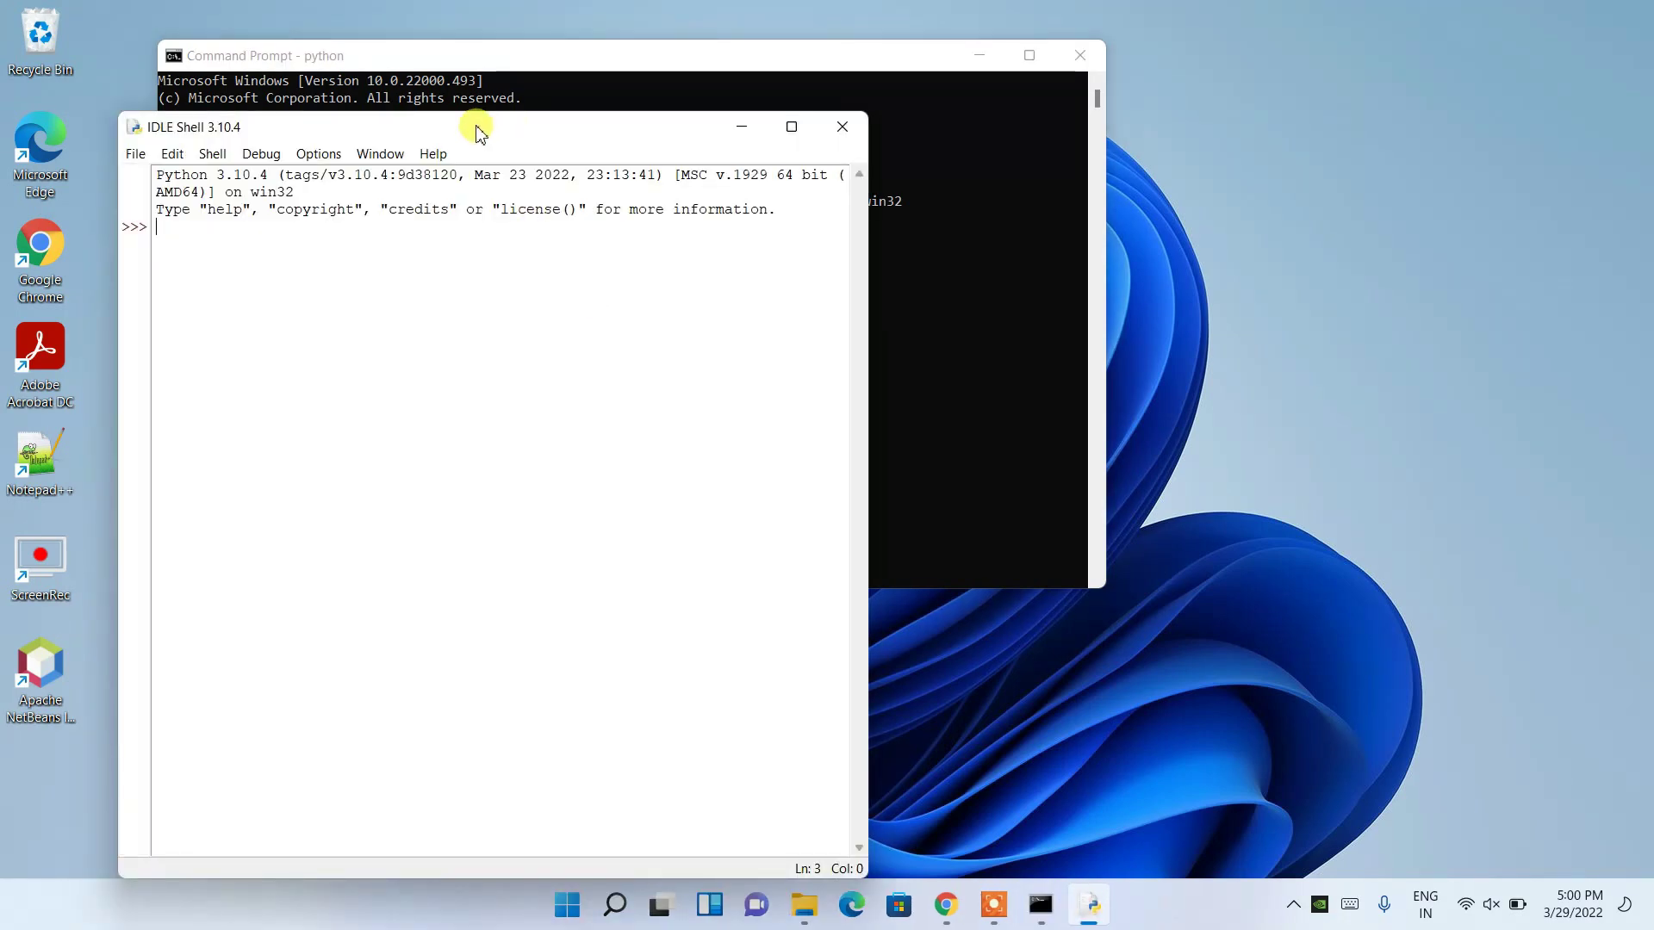
drag(479, 131, 795, 110)
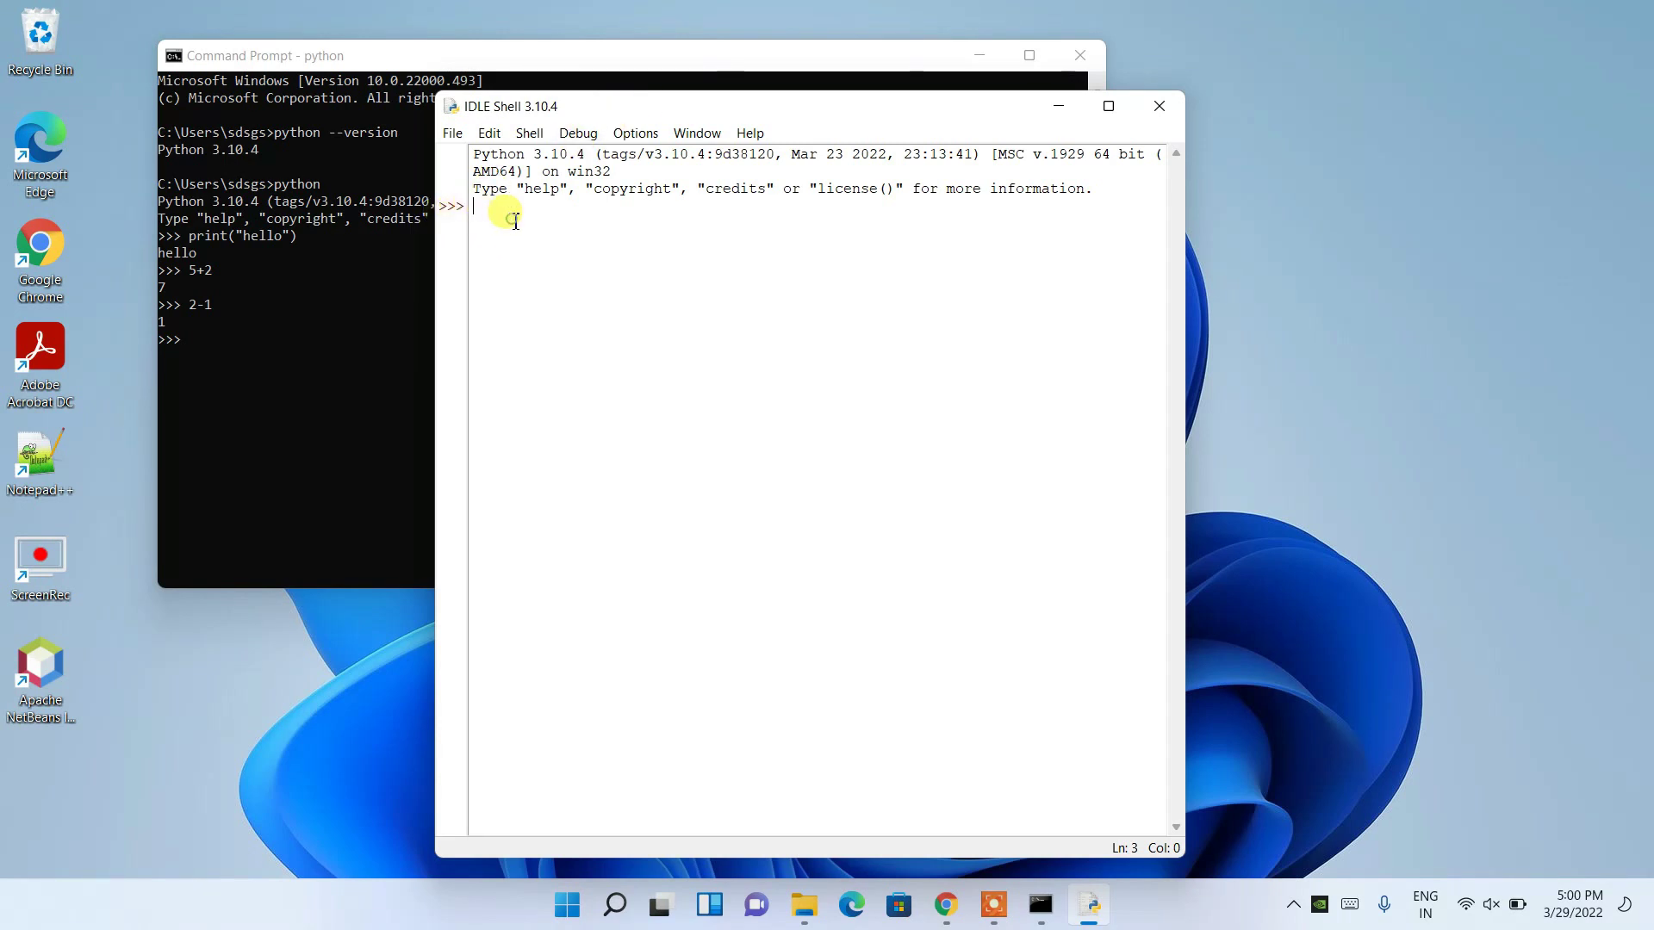
Run print("hello world") in the IDLE Shell and check the hello world output
text(print)
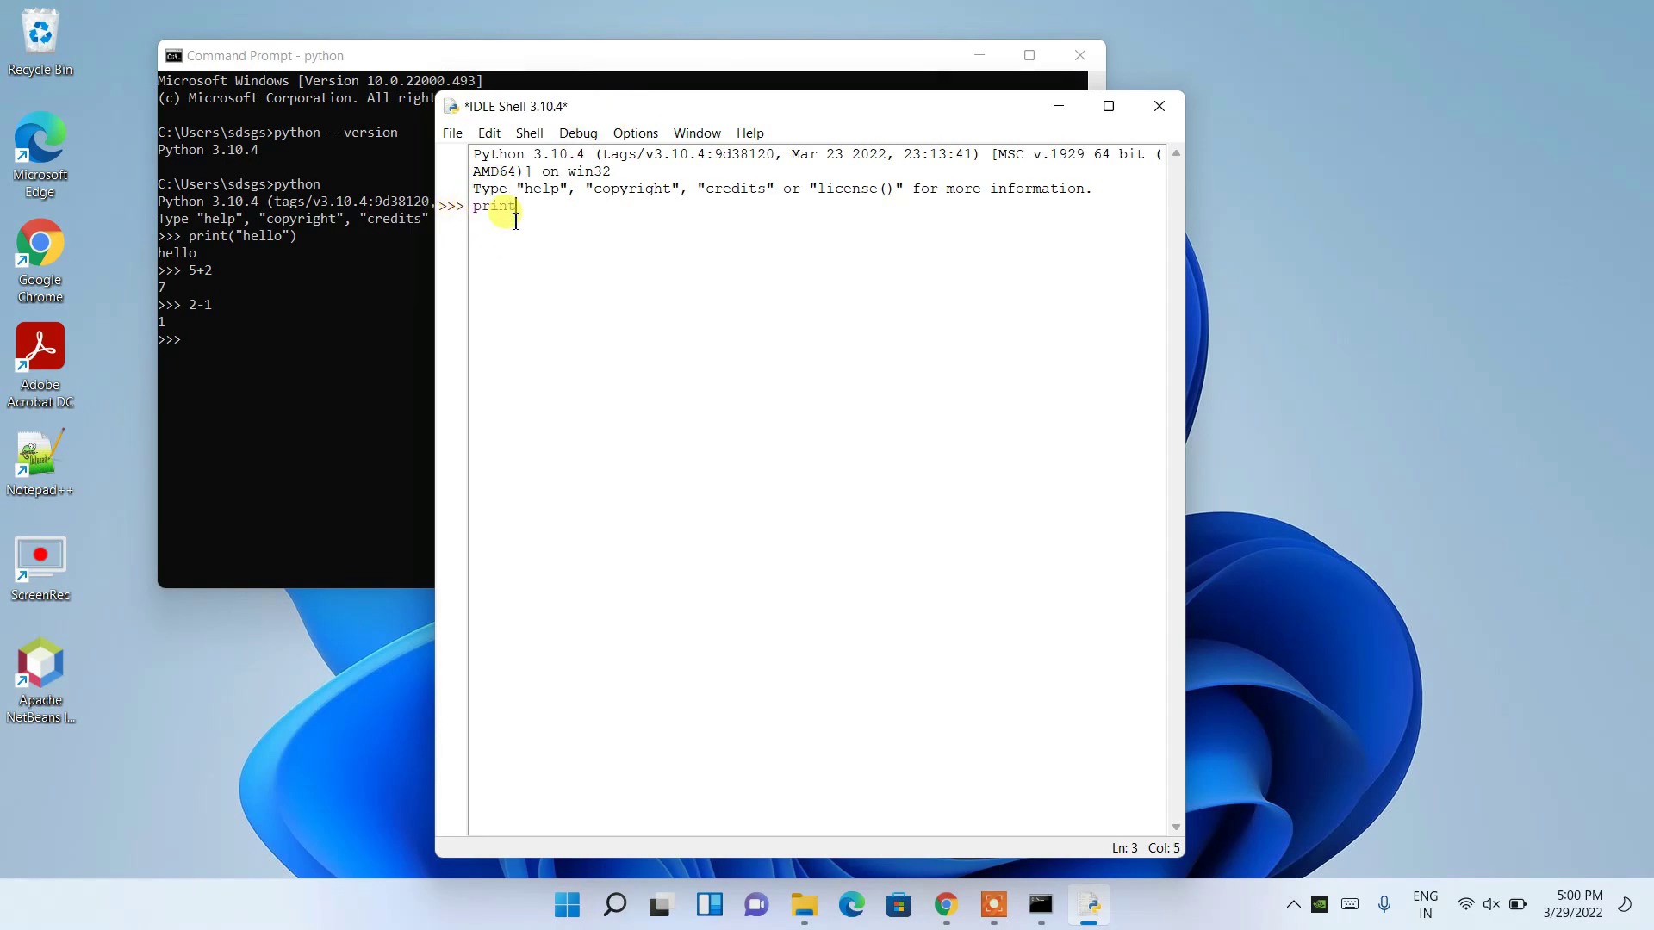
text((""))
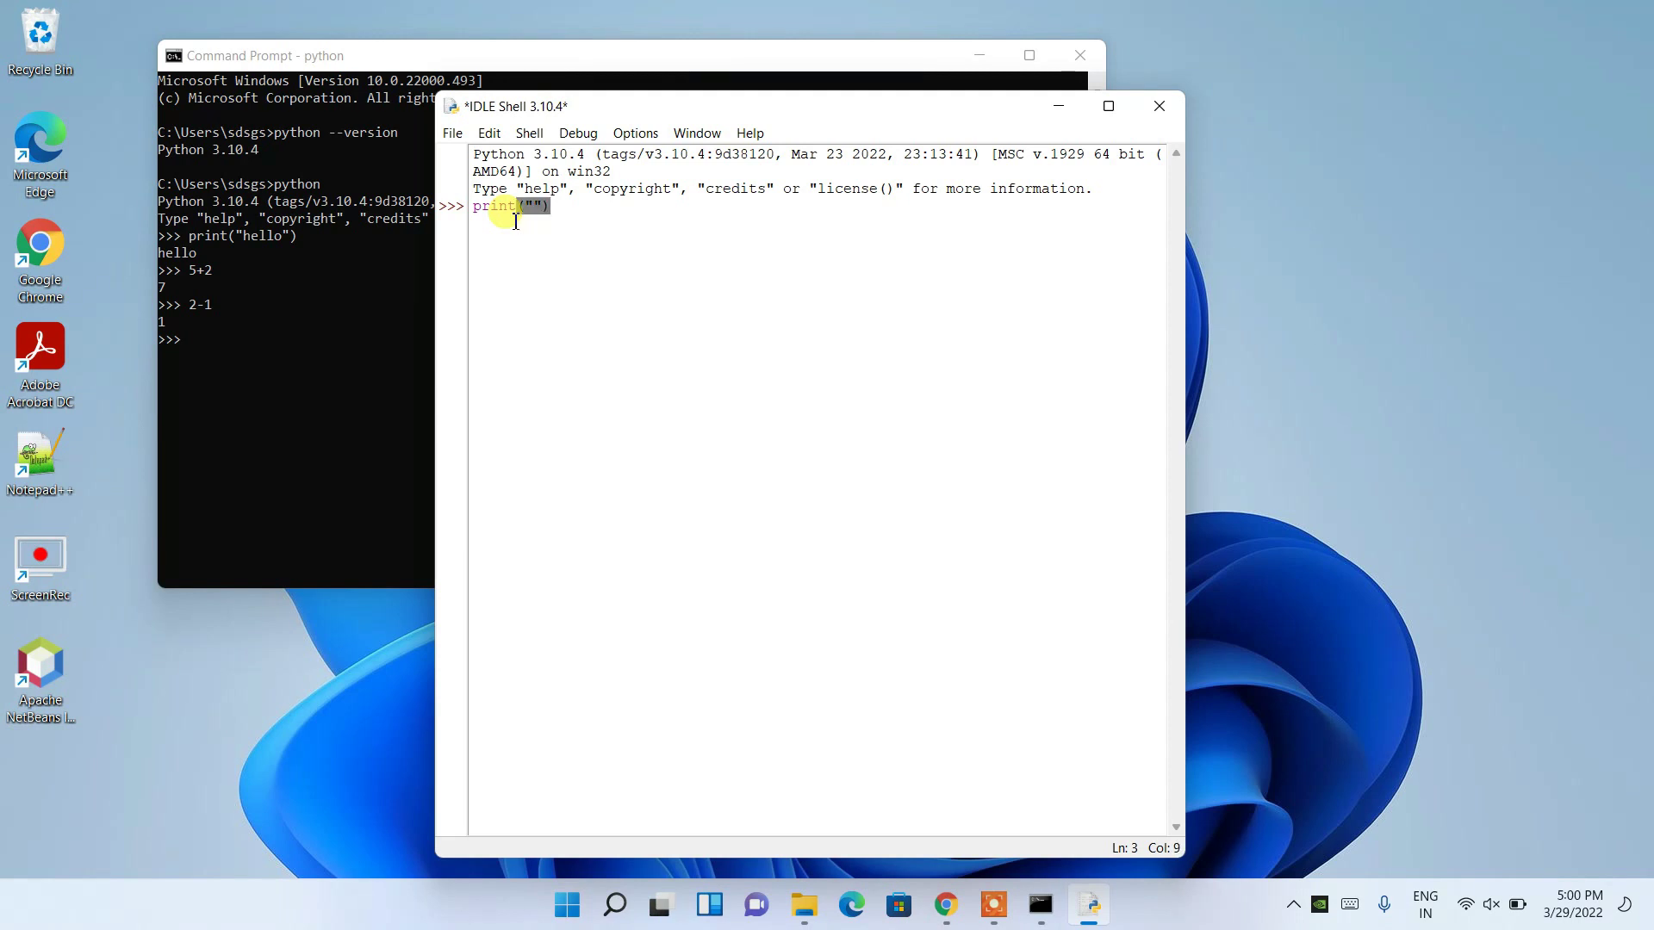
text(hell)
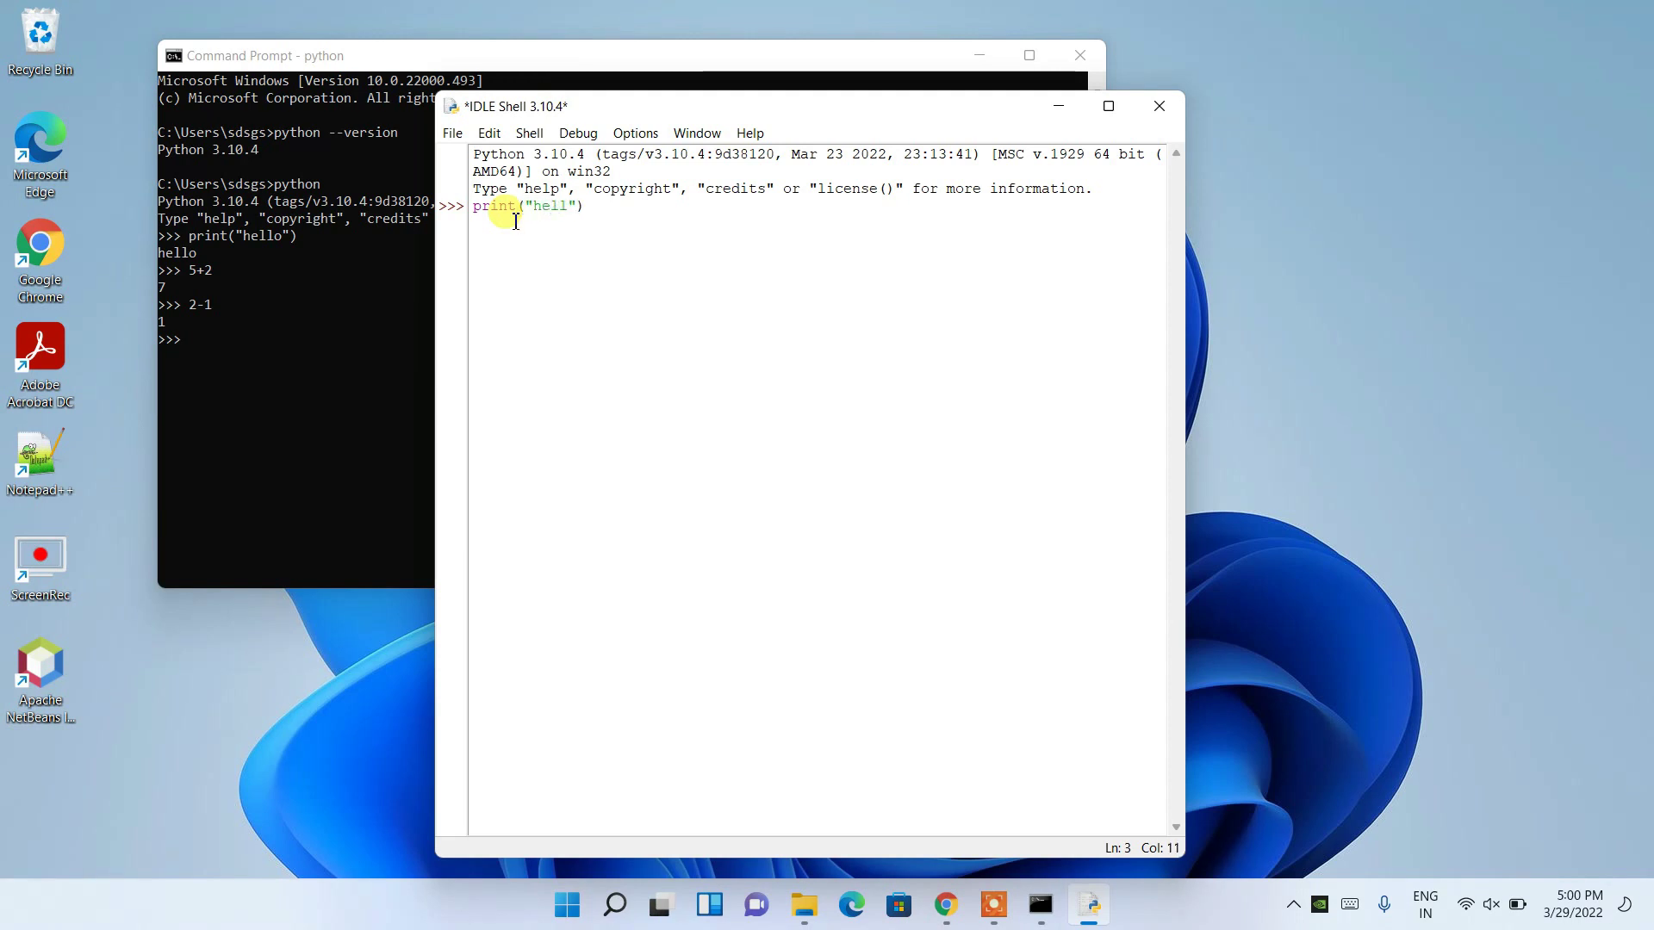
text(o world)
key(Return)
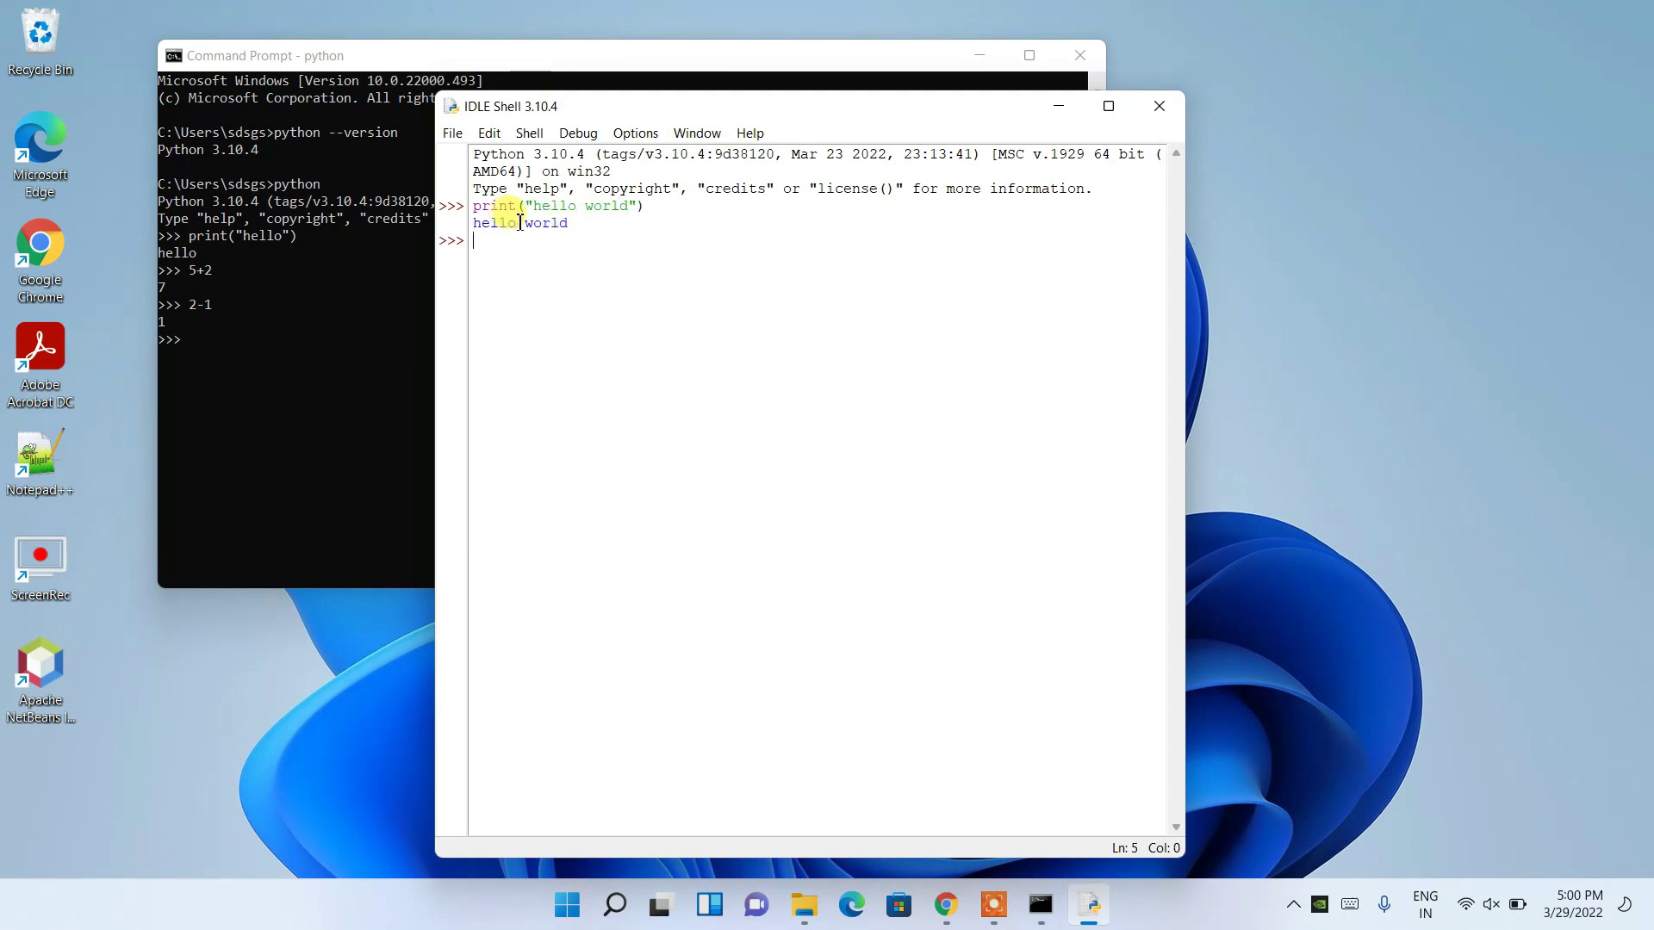
drag(585, 240, 457, 211)
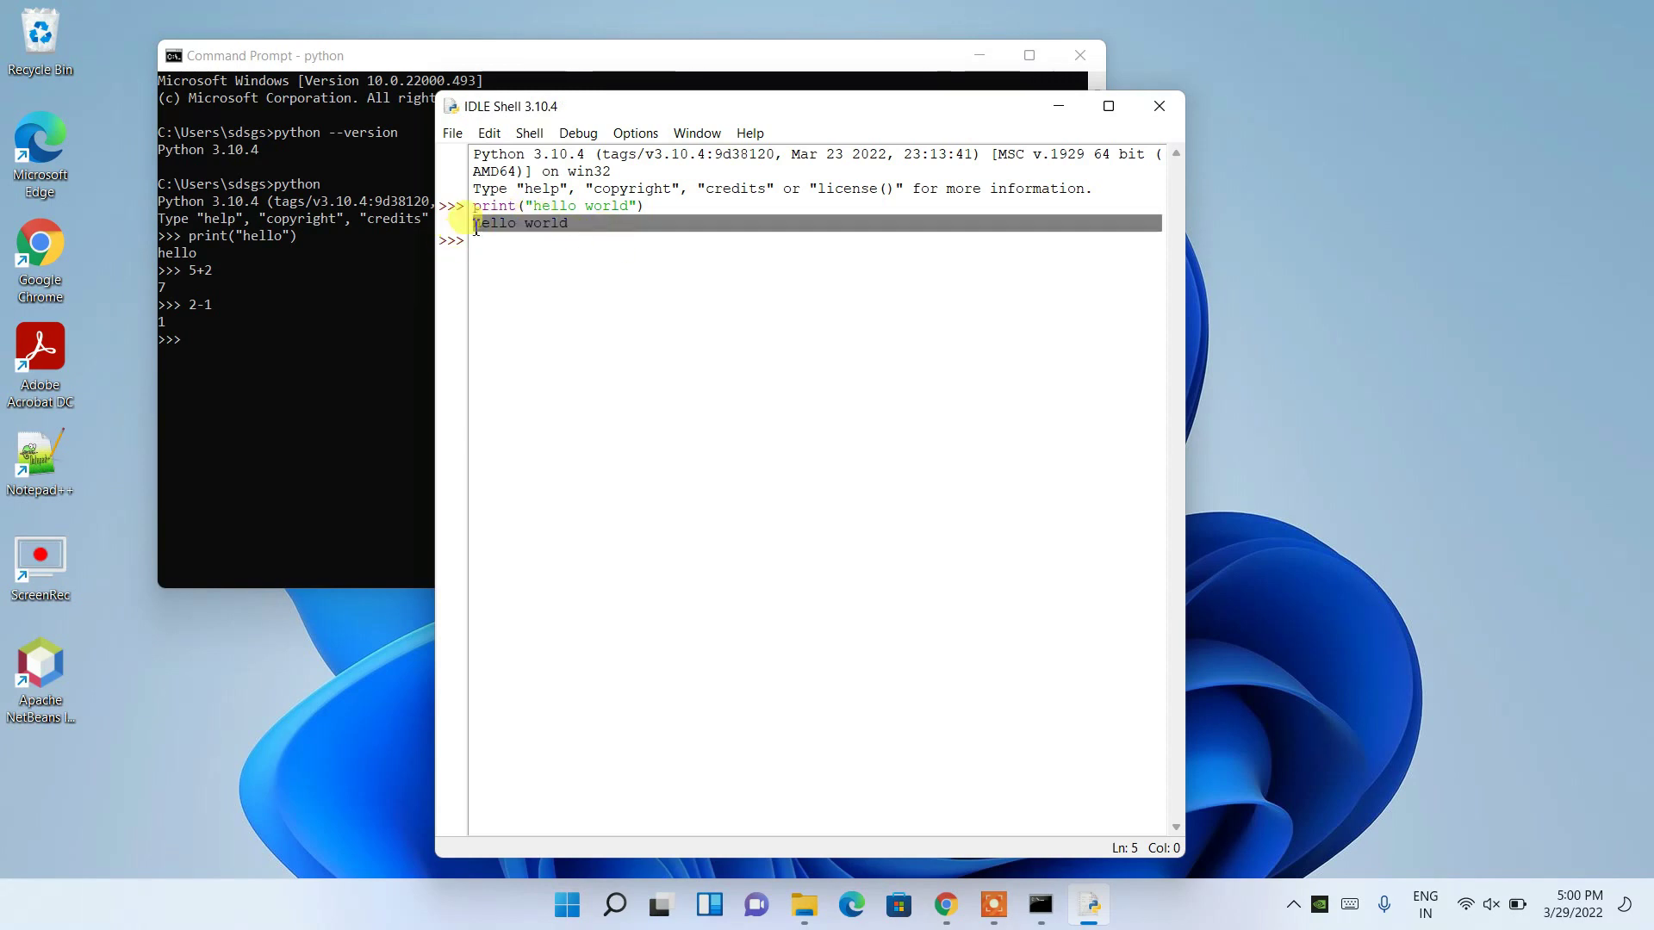
click(509, 258)
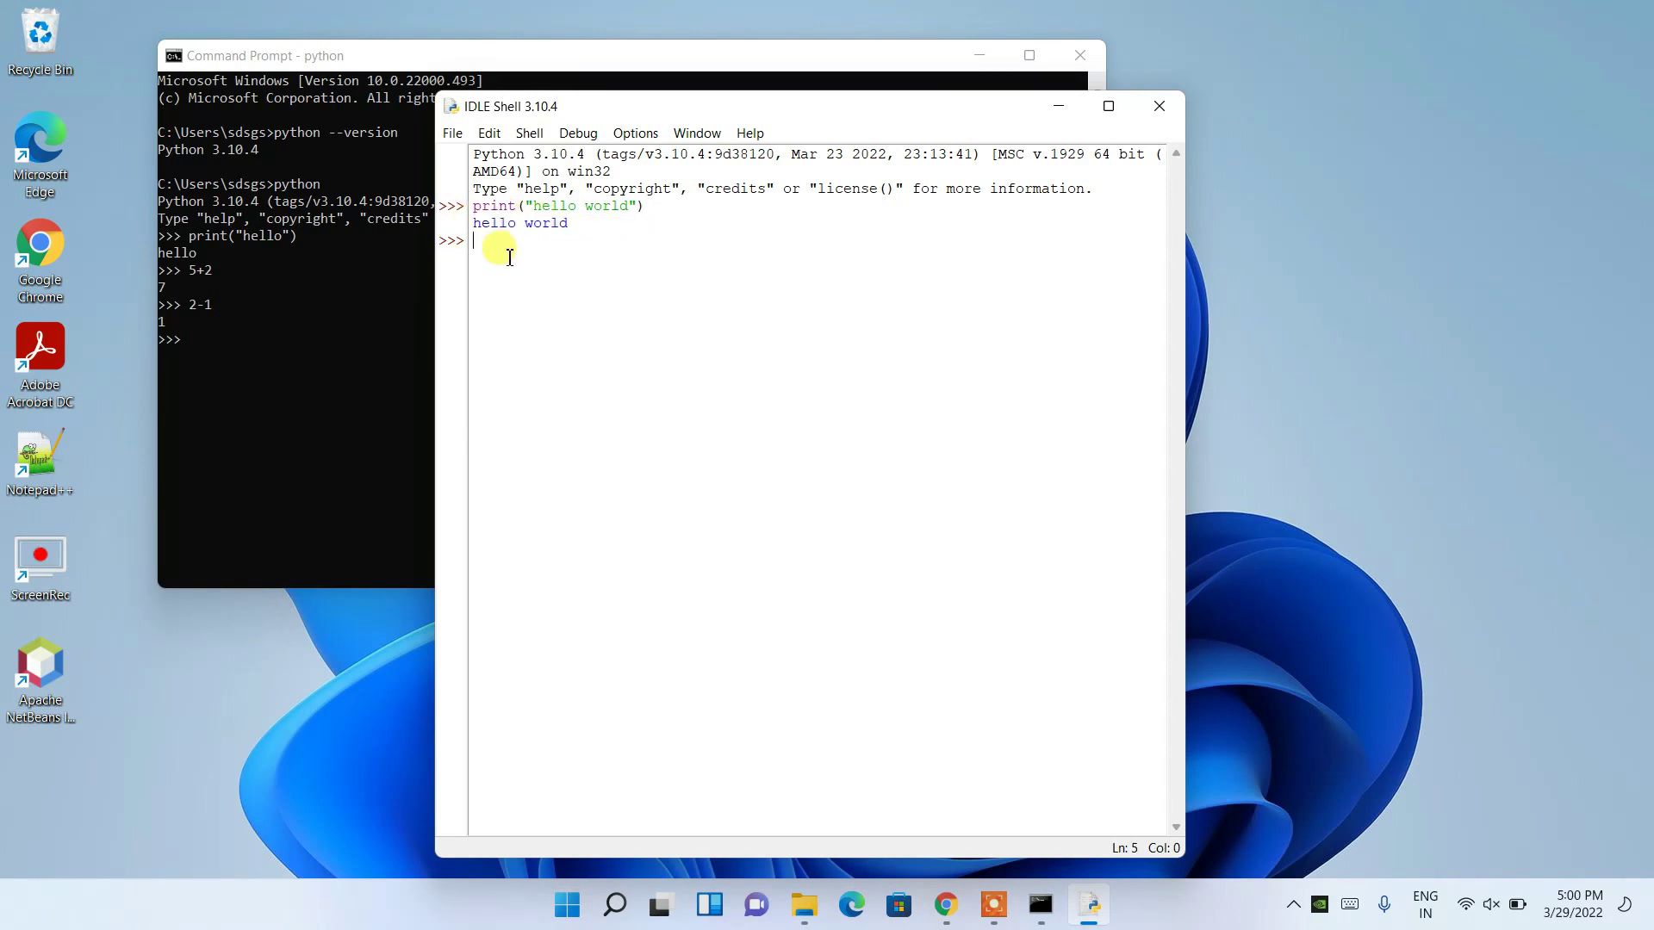